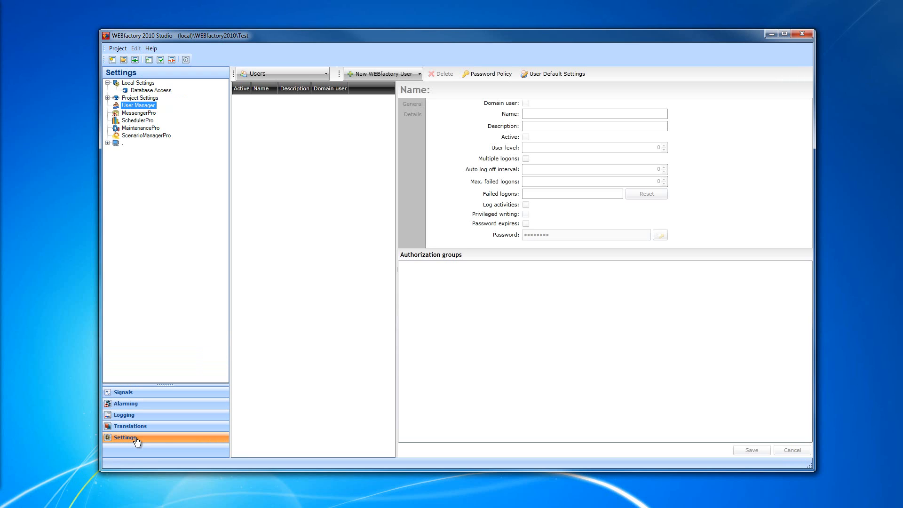
- Expand Project Settings, open the User Manager and show its Users section
double_click(132, 100)
left_click(132, 129)
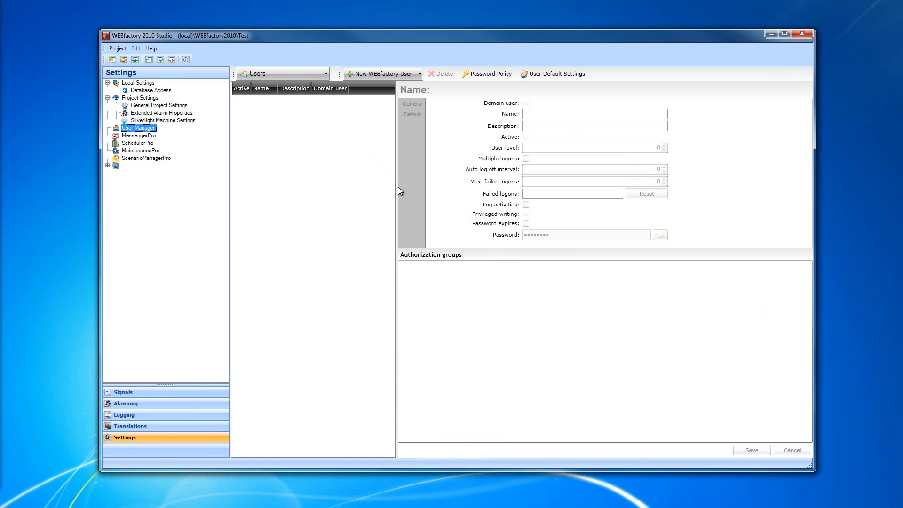
left_click_drag(437, 39, 444, 33)
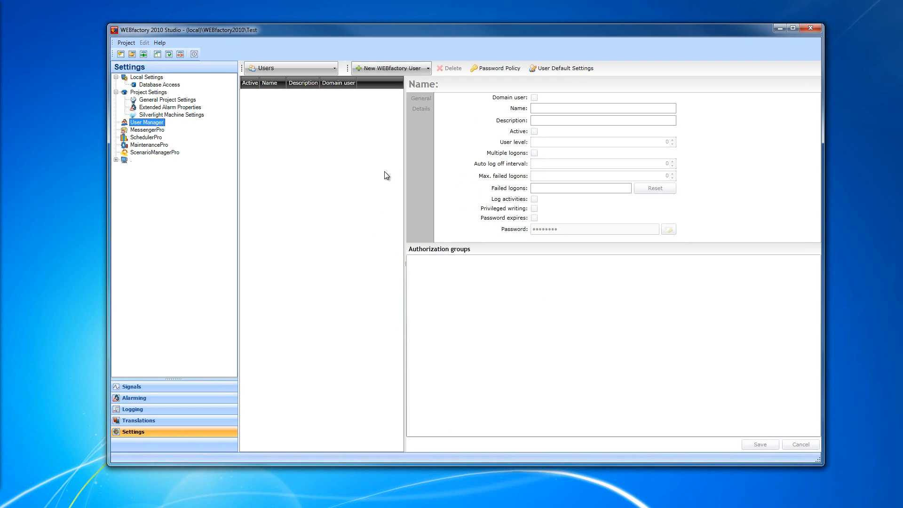
left_click(332, 70)
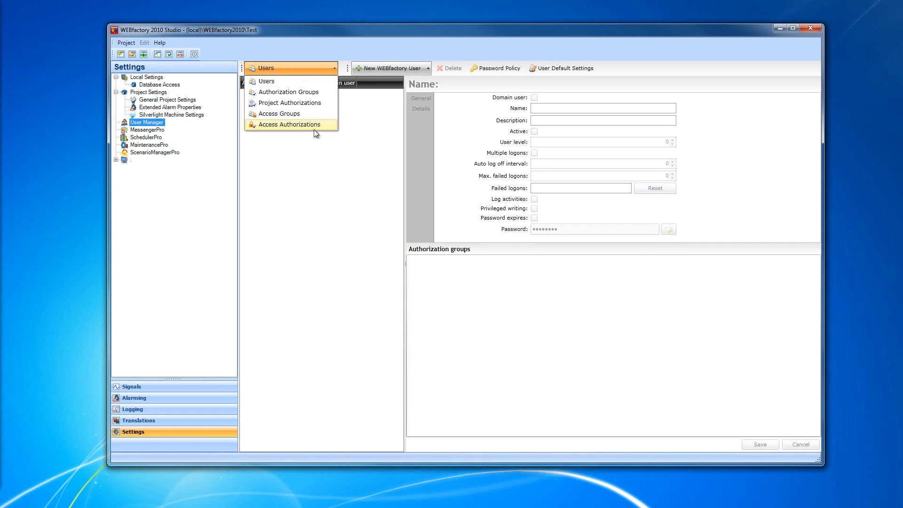
left_click(292, 81)
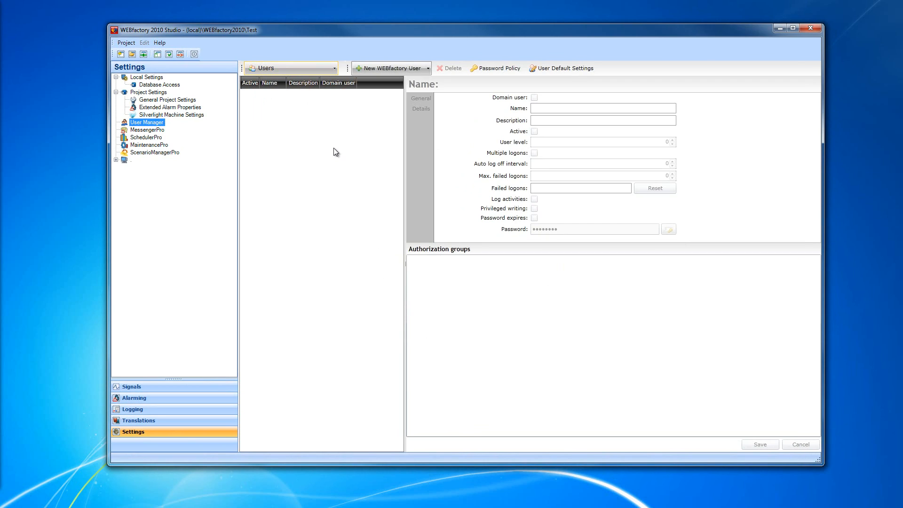
left_click(334, 69)
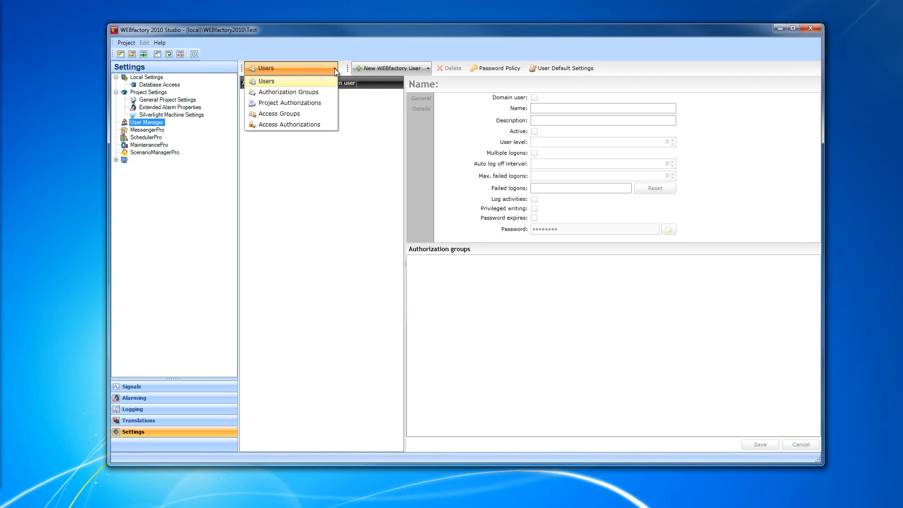
left_click(334, 69)
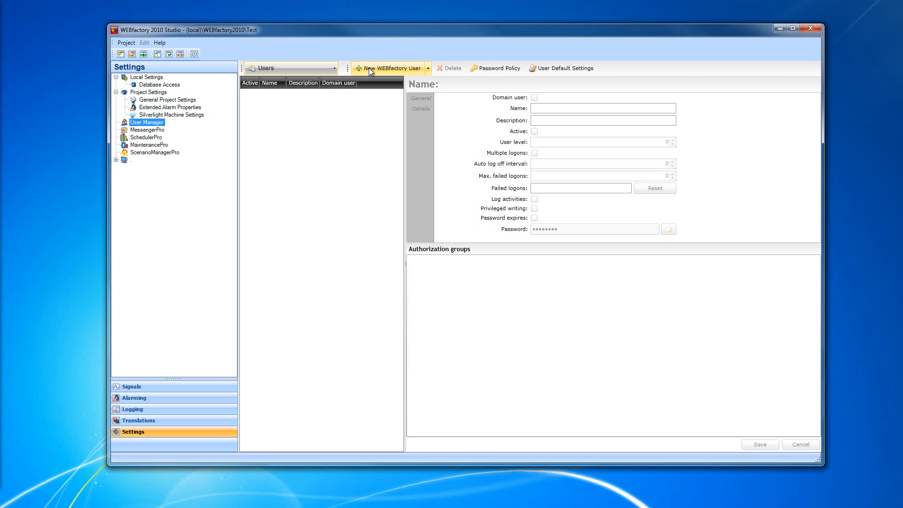
left_click(428, 69)
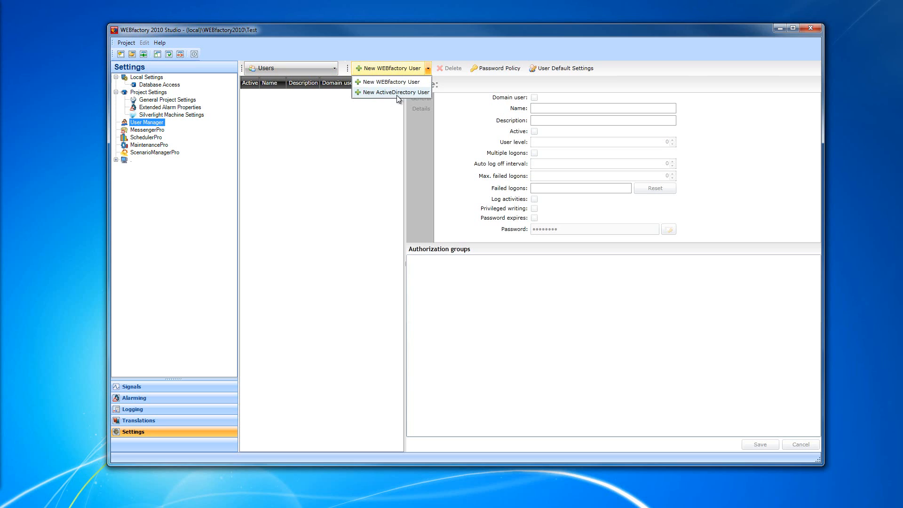
left_click(357, 169)
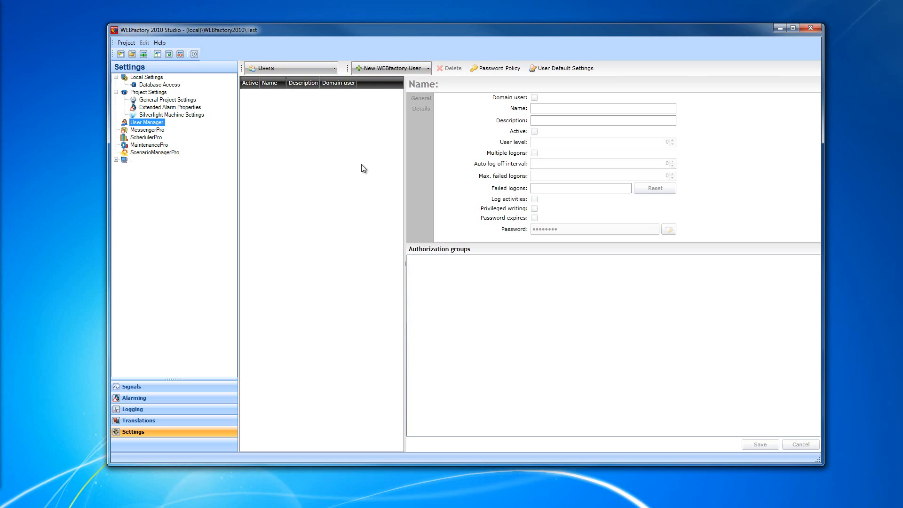
- Create a new WEBfactory user named TestUser and check its Details fields
left_click(388, 68)
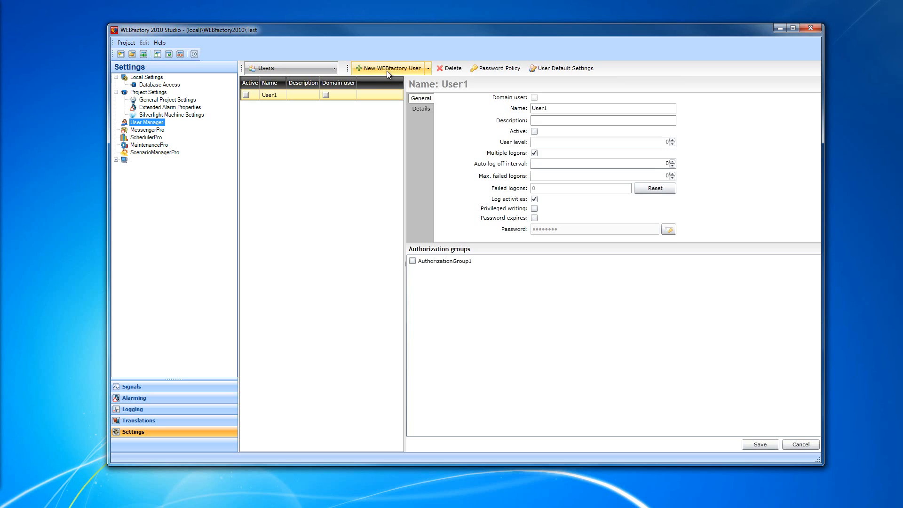
left_click_drag(562, 108, 493, 111)
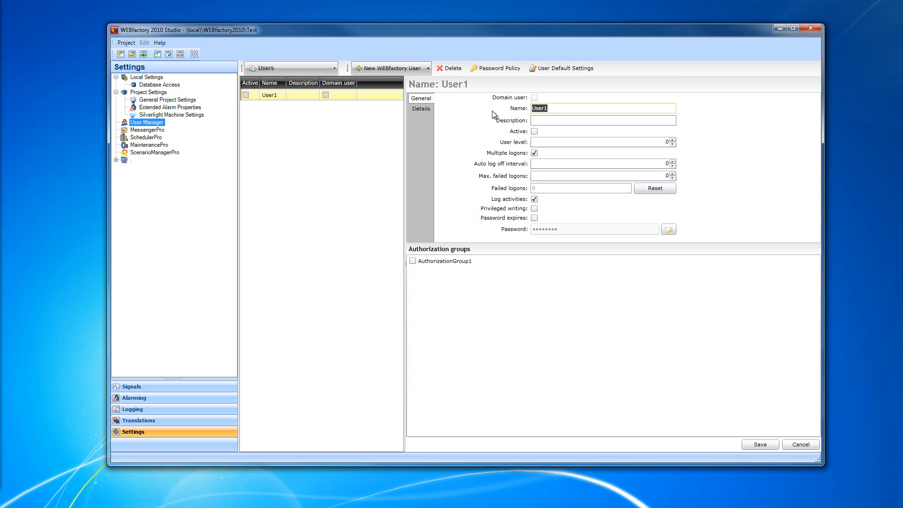
type("TestUser")
left_click(422, 111)
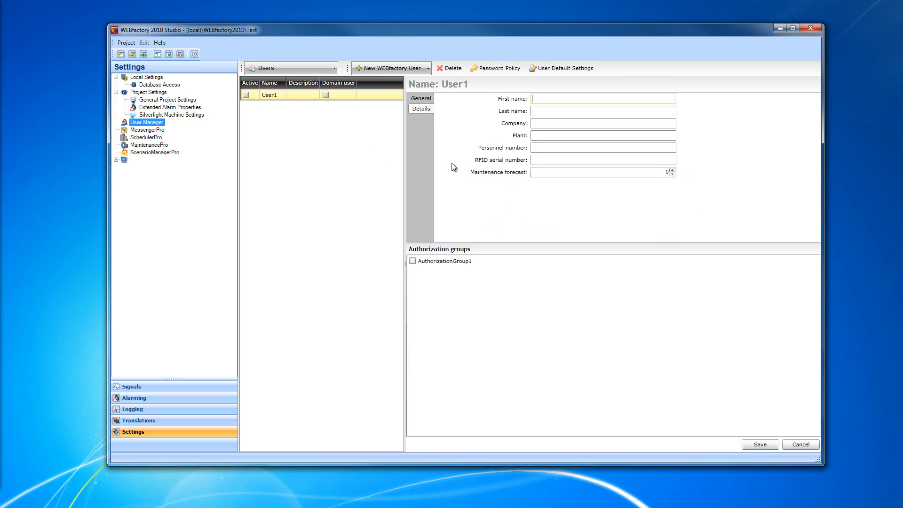
left_click(421, 100)
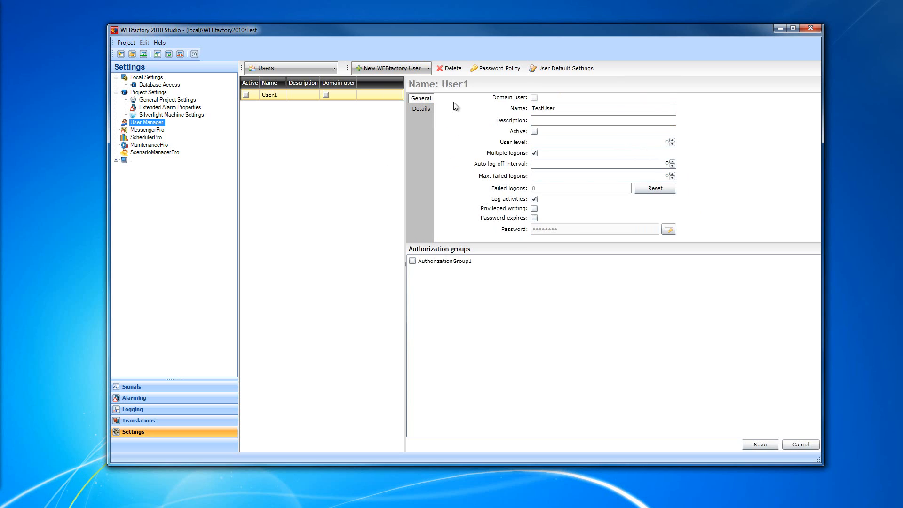
- Try to change the new user's password
left_click(543, 119)
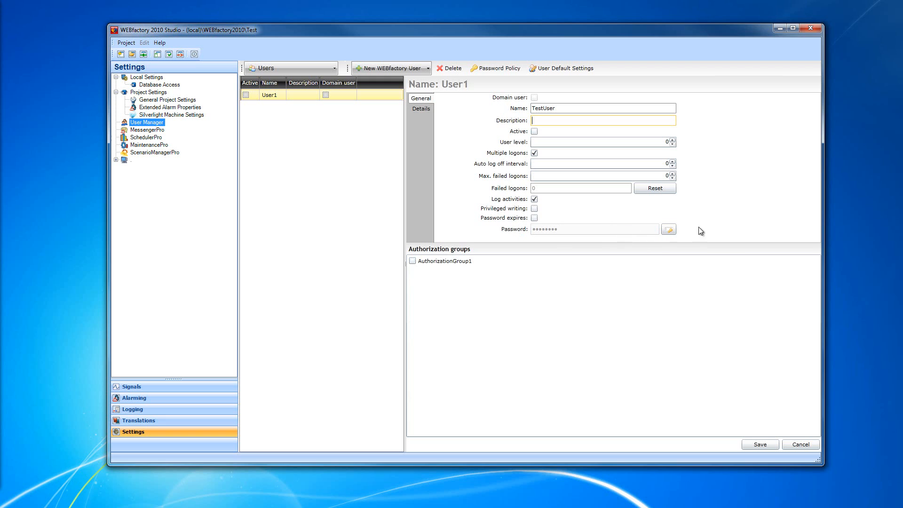
left_click(670, 230)
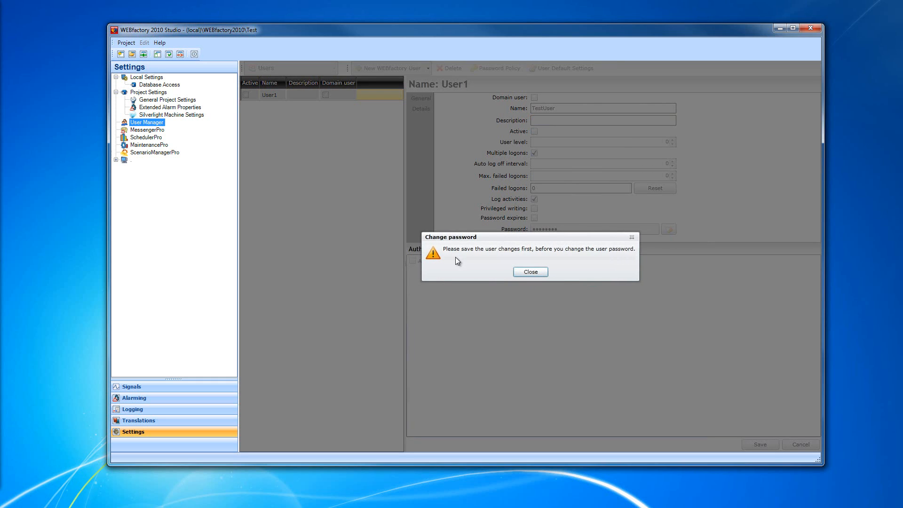
left_click(522, 273)
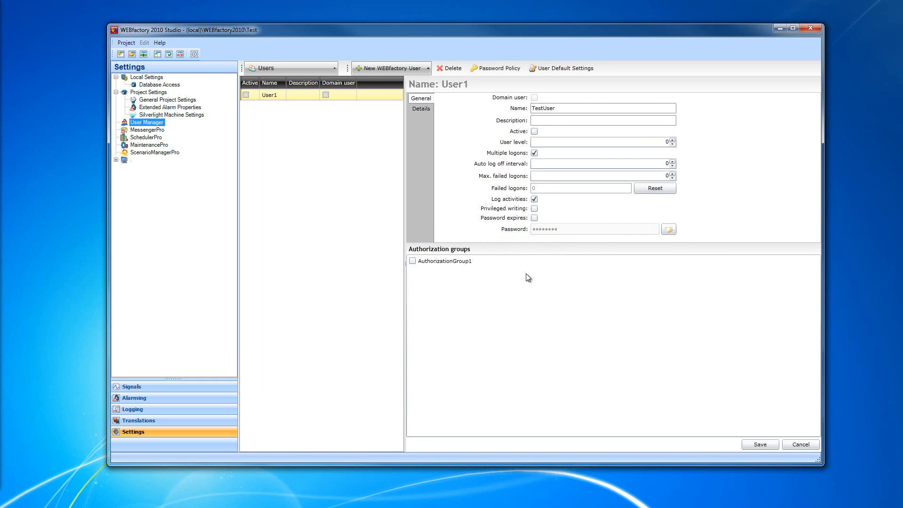
- Rename the user as TestUser1 and save the change
left_click(539, 108)
type("1")
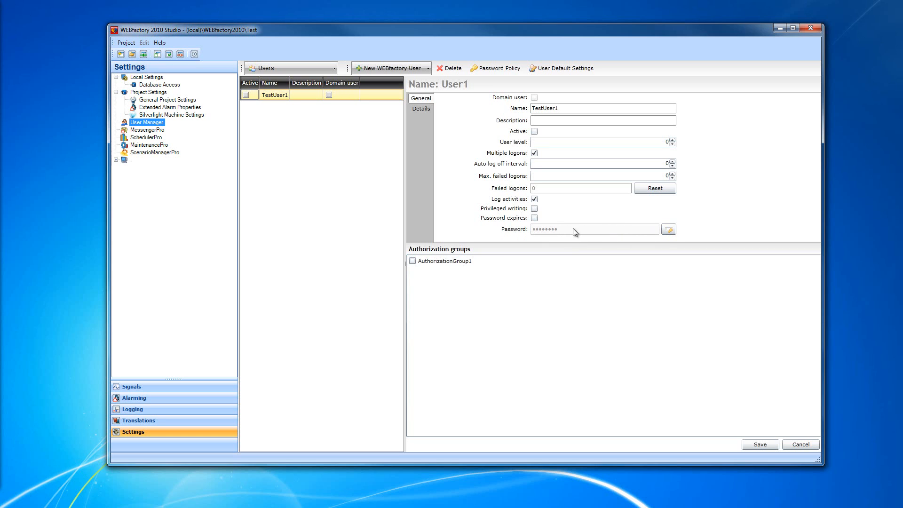
- Set a new password for TestUser1, entering it in both the password and confirmation fields
left_click(669, 230)
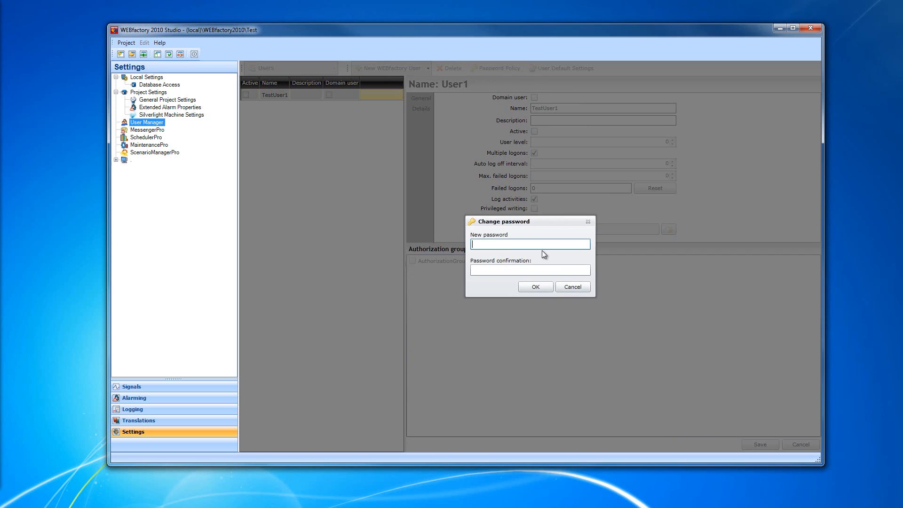
type("••••••••")
key("Tab")
type("••••")
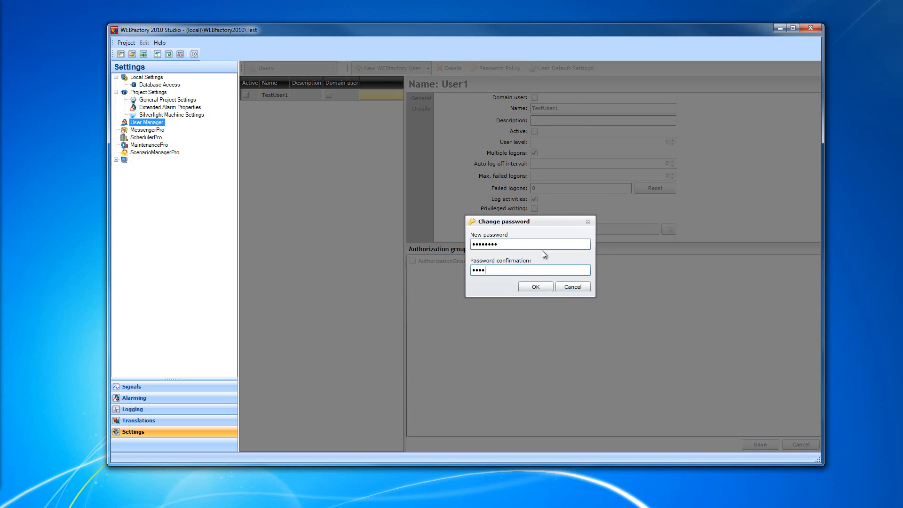
type("••••")
left_click(532, 288)
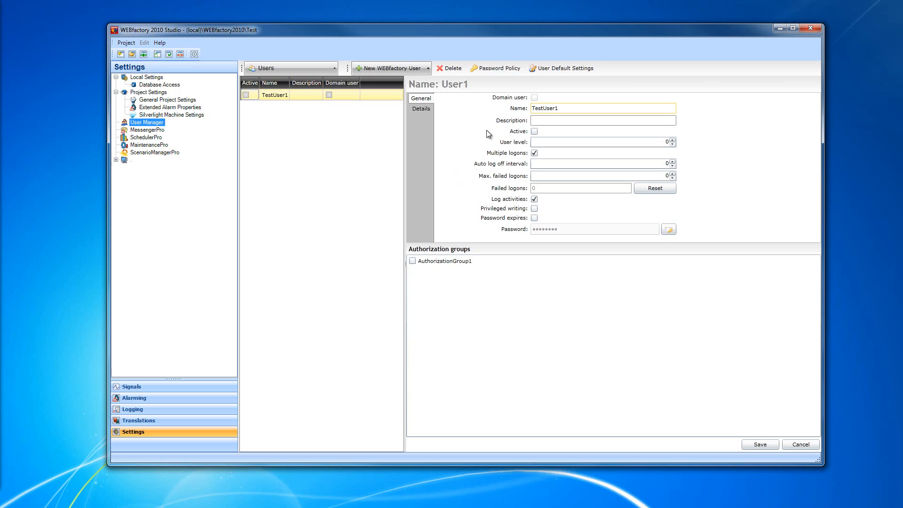
- Look through TestUser1's detail fields, such as name, company and plant, and return to the general settings
left_click(423, 108)
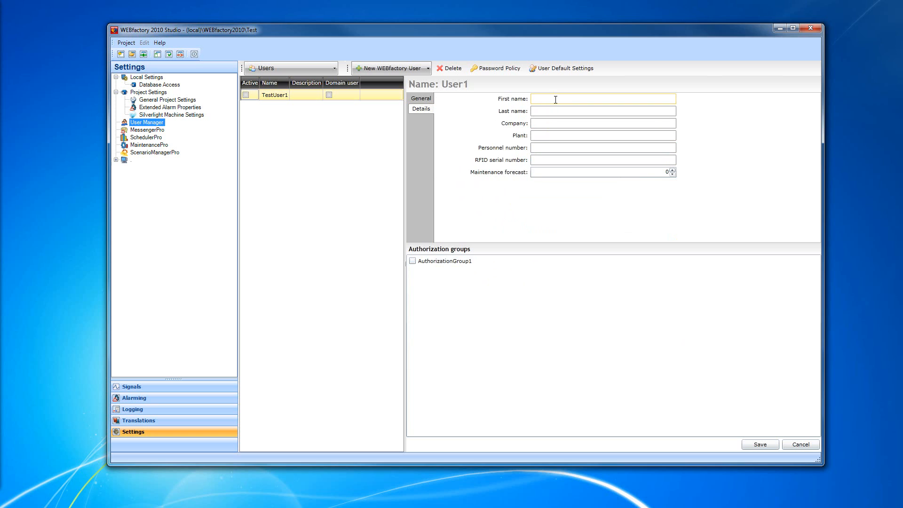
left_click(549, 125)
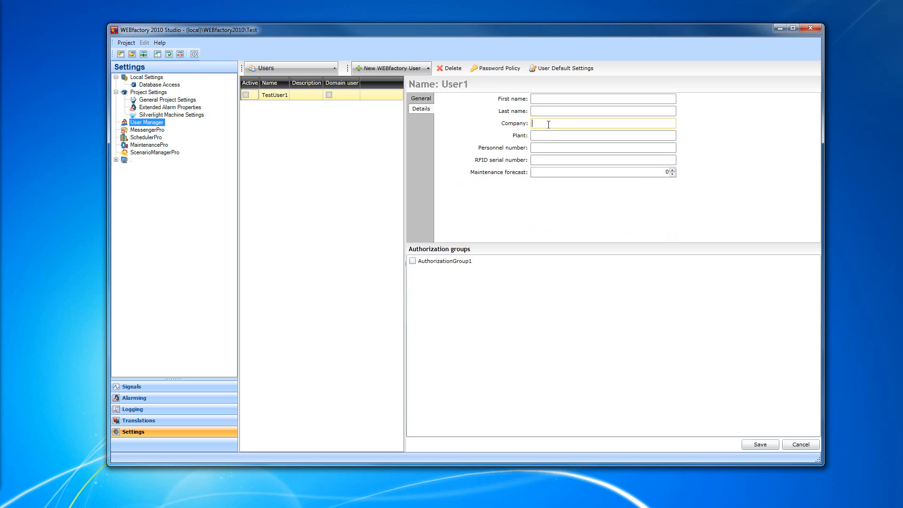
left_click(595, 98)
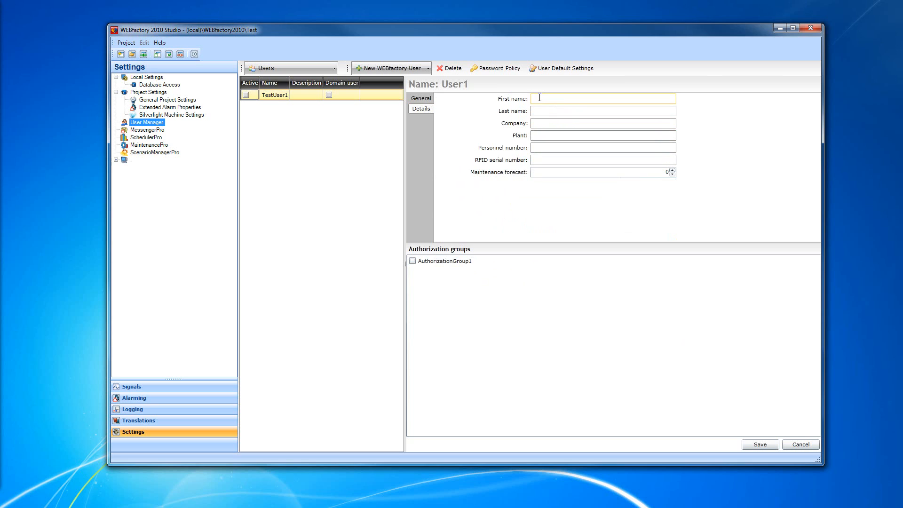
left_click(566, 122)
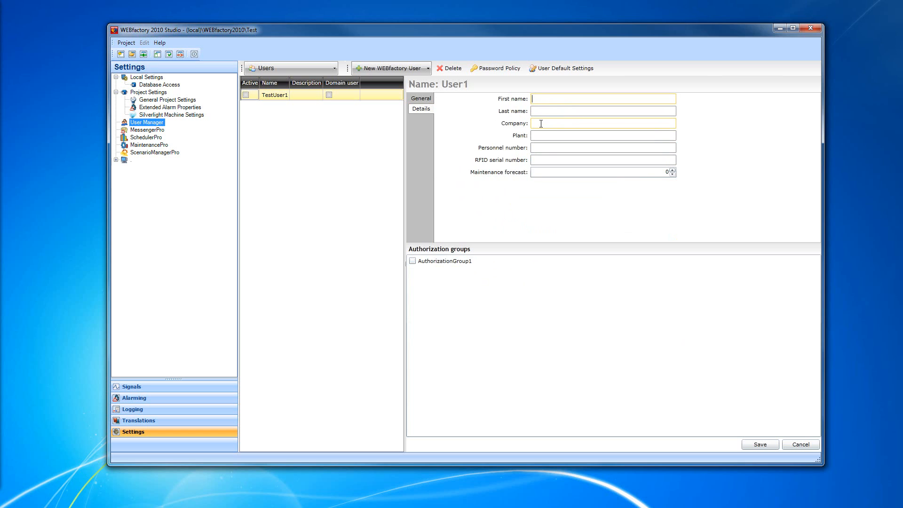
left_click(566, 135)
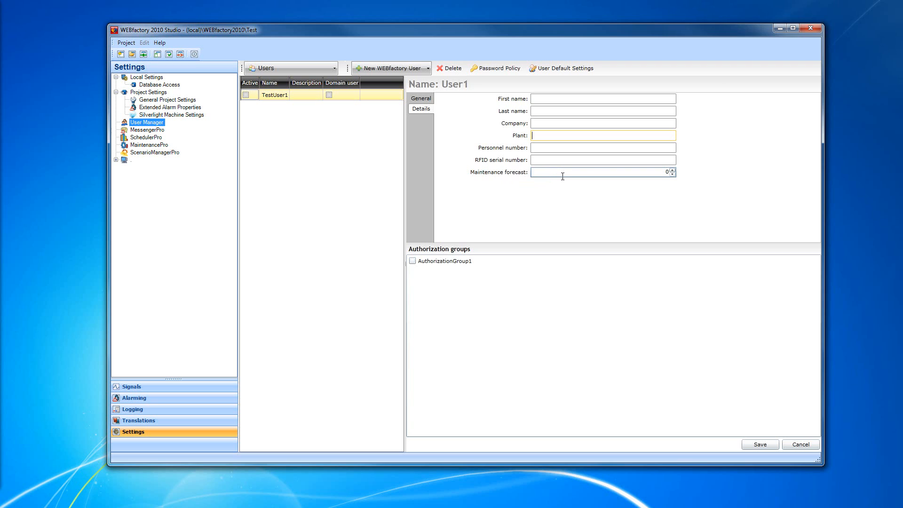
left_click(427, 98)
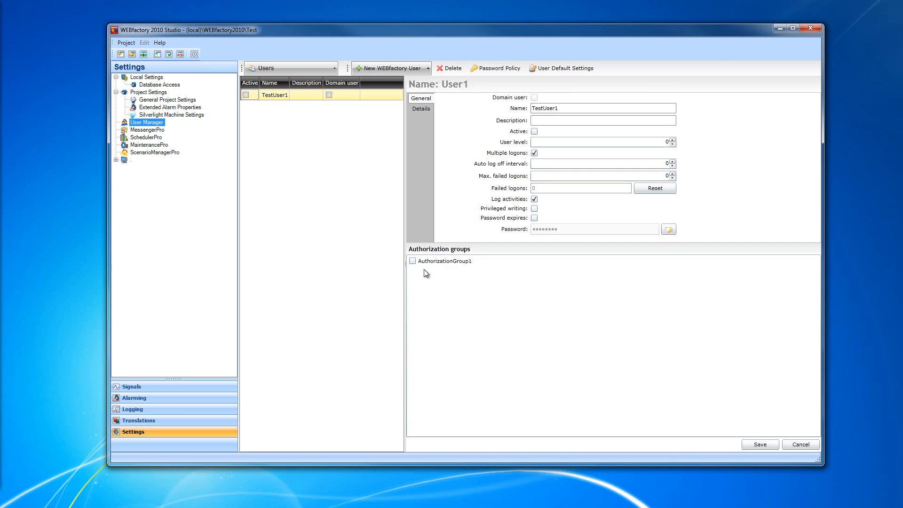
- Assign TestUser1 to AuthorizationGroup1, mark the user as active and save
left_click(413, 261)
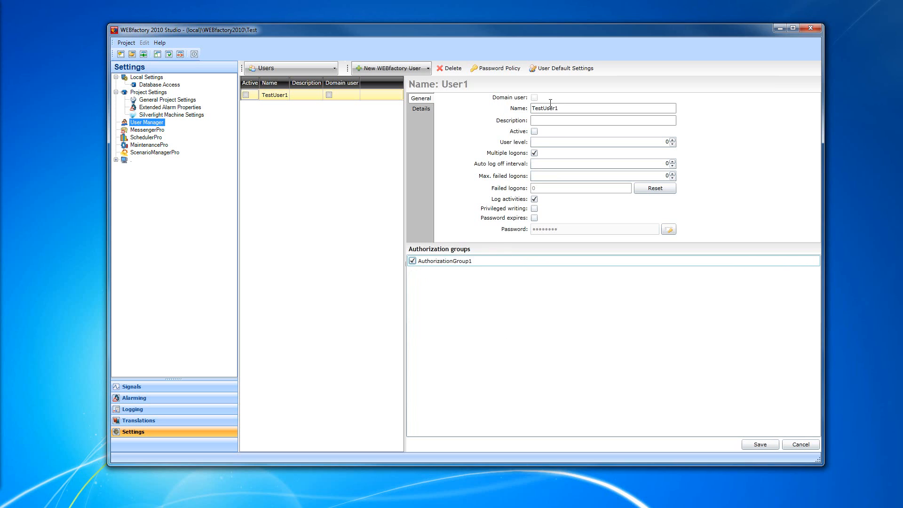
left_click(534, 132)
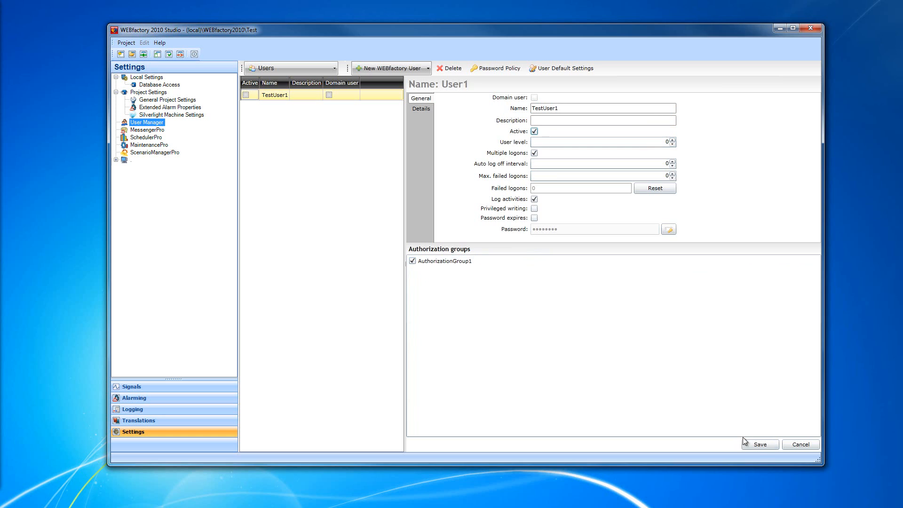
left_click(759, 444)
- Switch the User Manager from Users to Authorization Groups
left_click(334, 69)
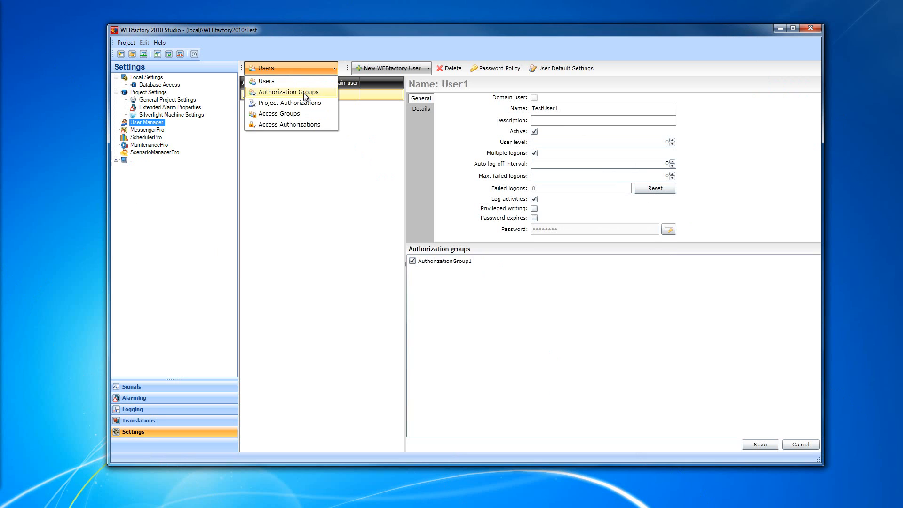
left_click(303, 92)
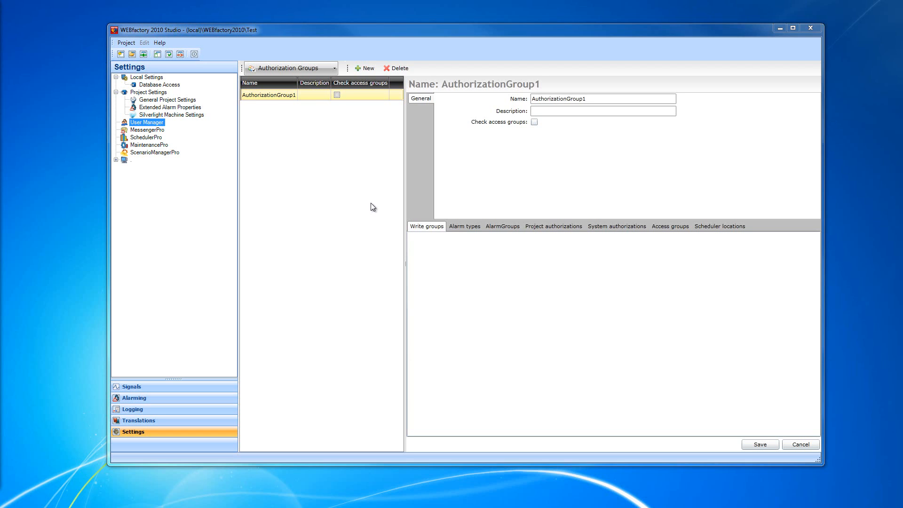
left_click(319, 69)
left_click(306, 81)
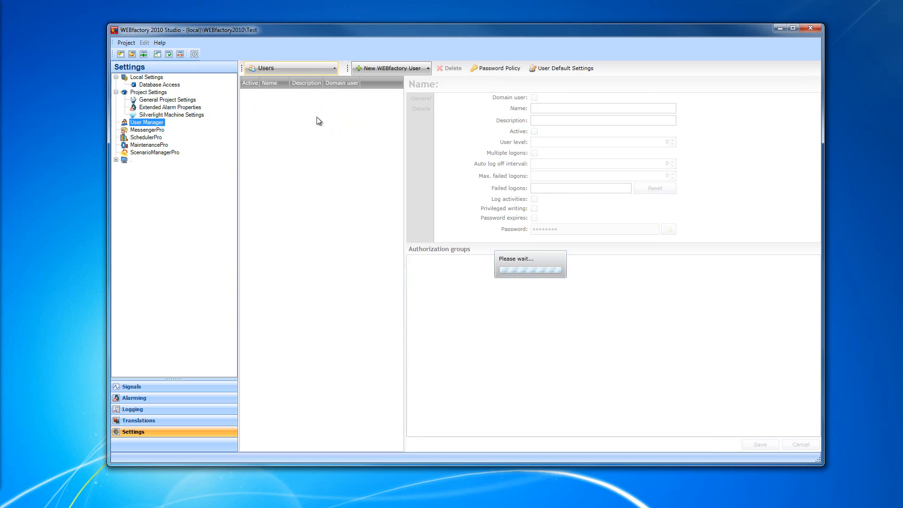
left_click(316, 71)
left_click(300, 94)
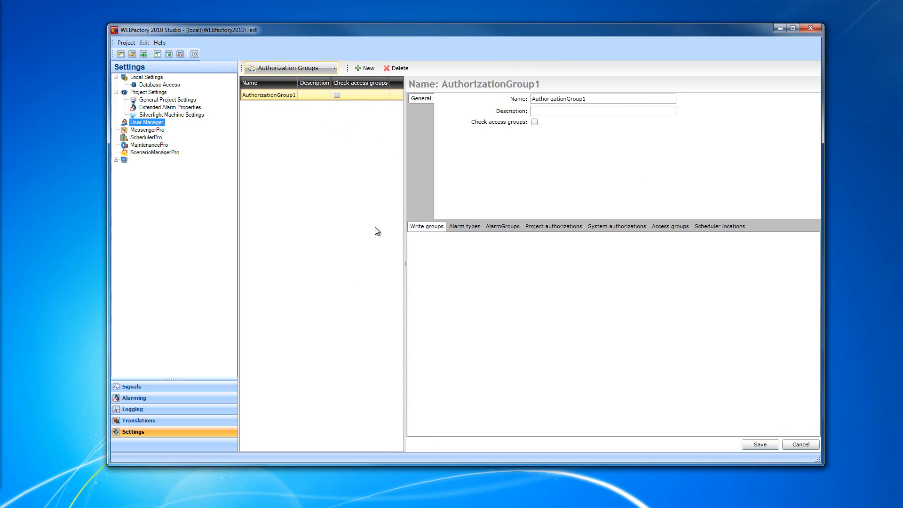
- Create a second authorization group, save it, and select AuthorizationGroup1 in the list
left_click(365, 68)
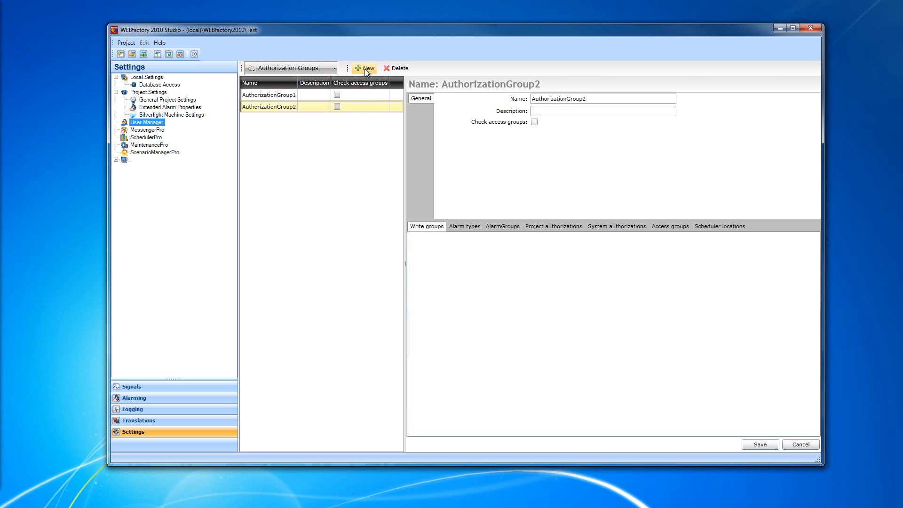
left_click(277, 96)
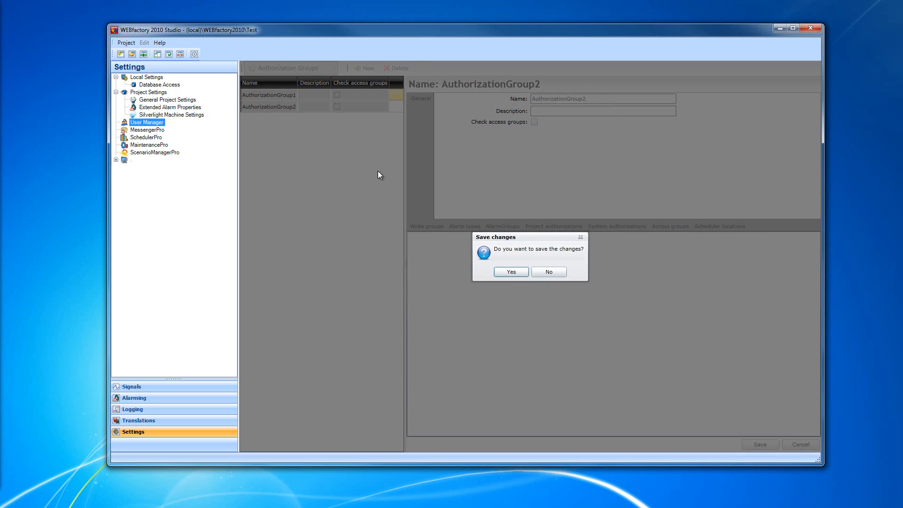
left_click(511, 272)
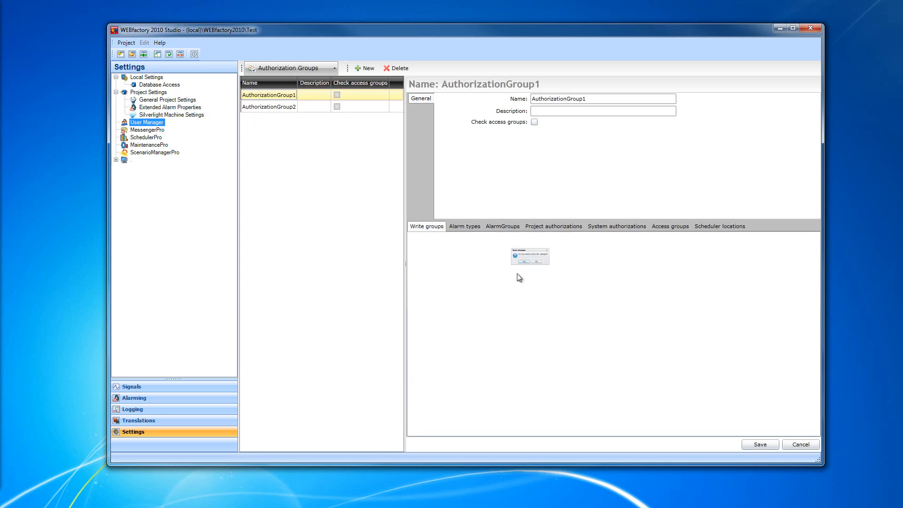
left_click(279, 106)
left_click(275, 96)
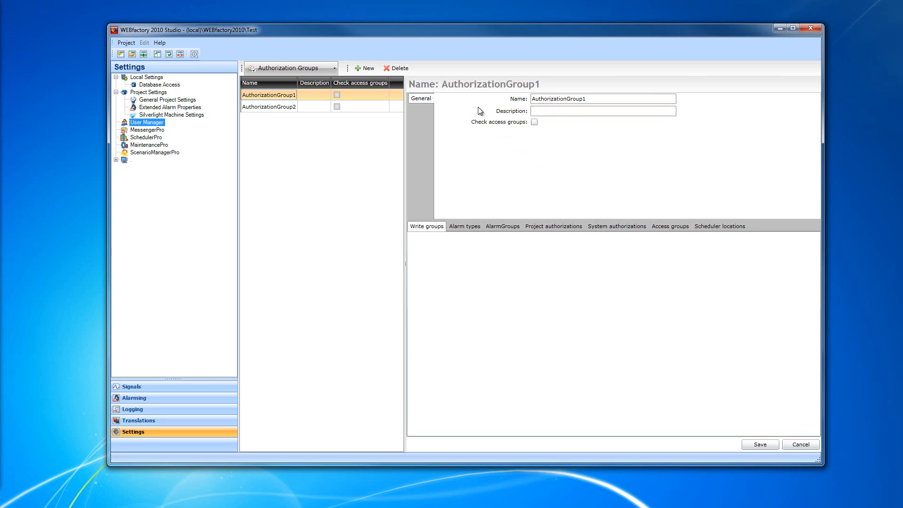
left_click(550, 99)
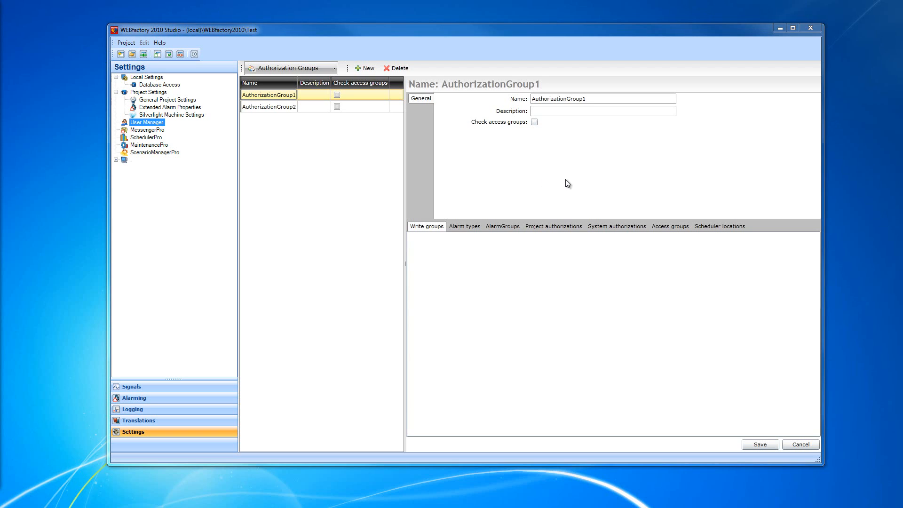
left_click(664, 227)
left_click(763, 445)
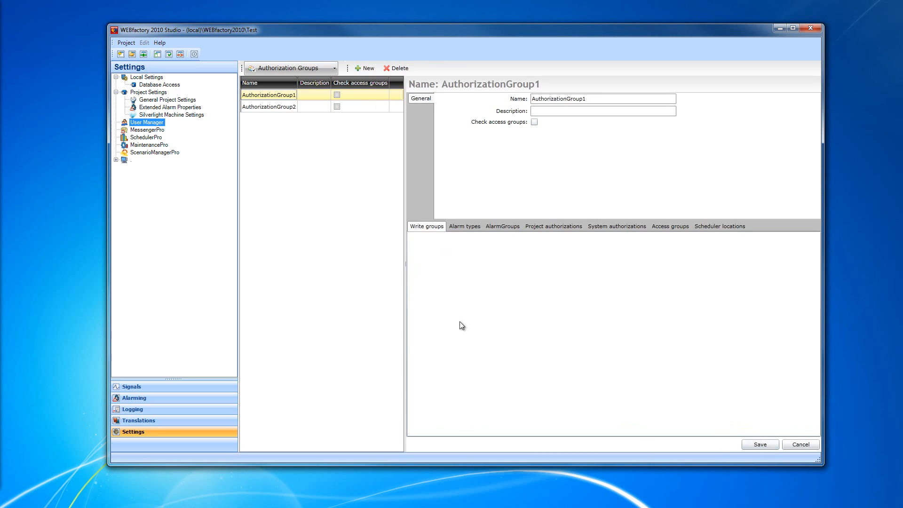
- Create a new write group in the Signals section and name it Write_Group_1
left_click(147, 391)
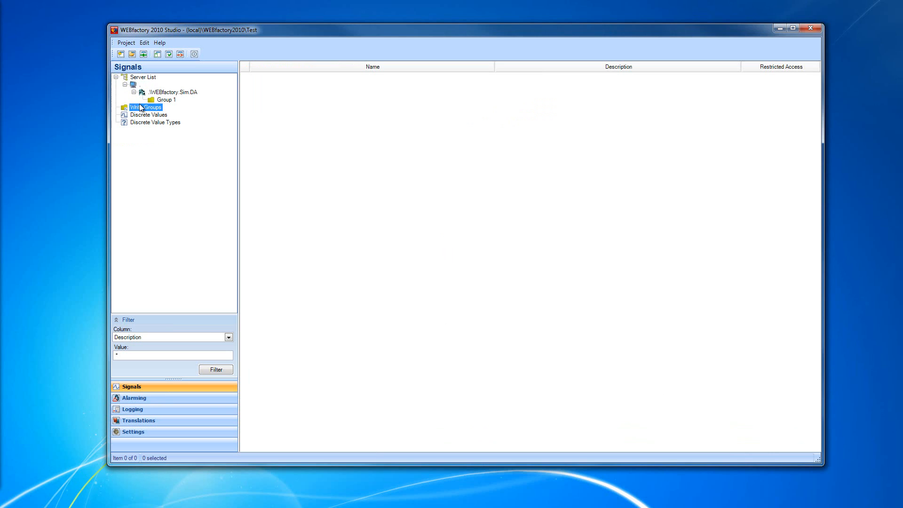
right_click(324, 114)
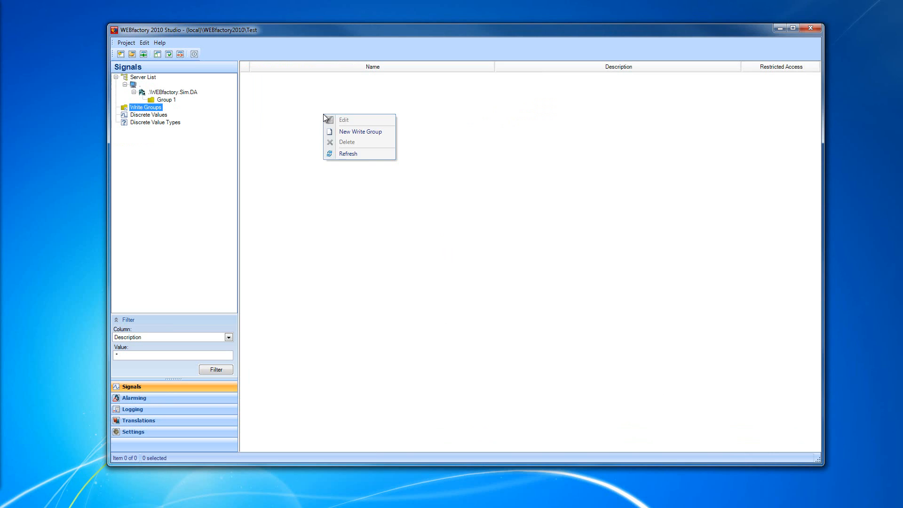
left_click(383, 131)
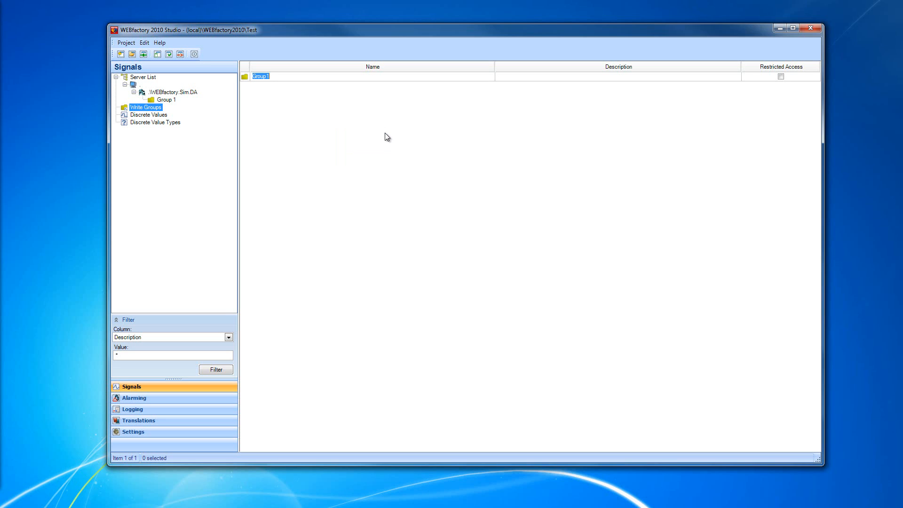
type("Write Group 1")
key("BackSpace")
type("_1")
key("Tab")
- Assign the signals Rand 1 to Rand 4 of Group 1 to the write group Write_Group_1 and save
left_click(166, 100)
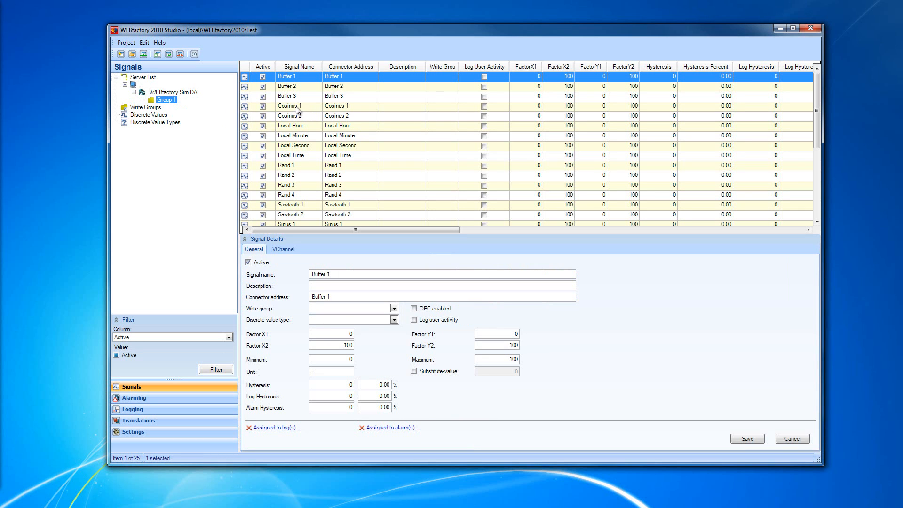
left_click(292, 166)
left_click(314, 196, "shift")
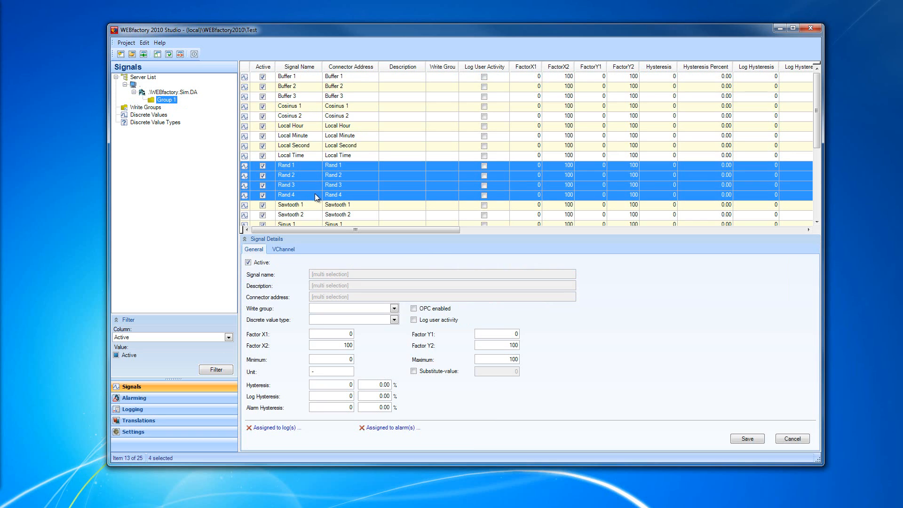
left_click(395, 308)
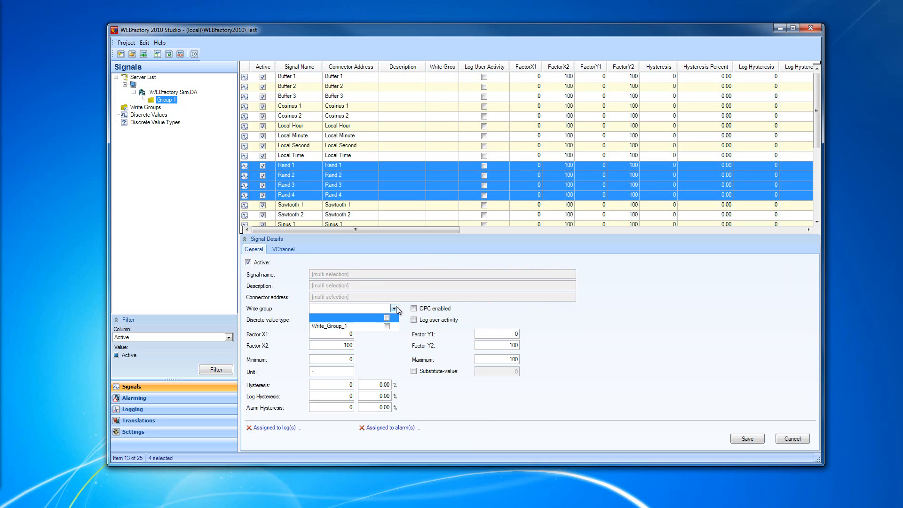
left_click(324, 325)
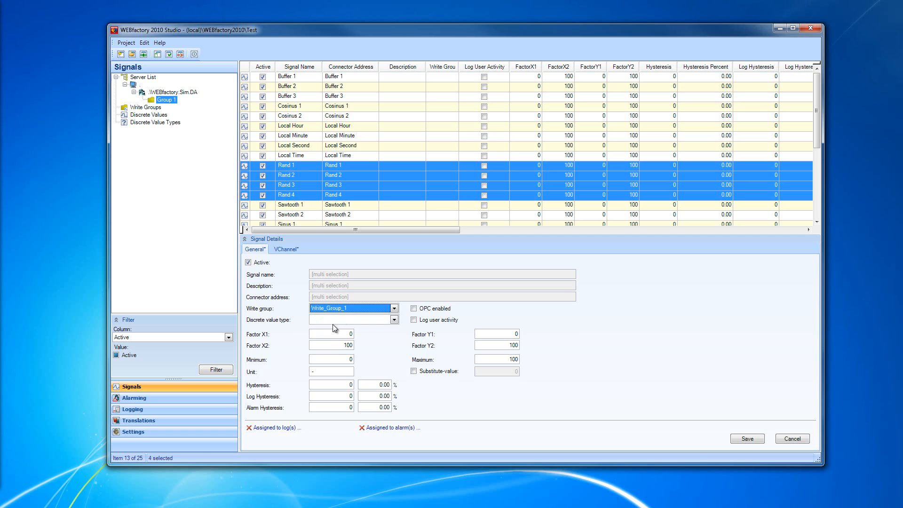
left_click(747, 439)
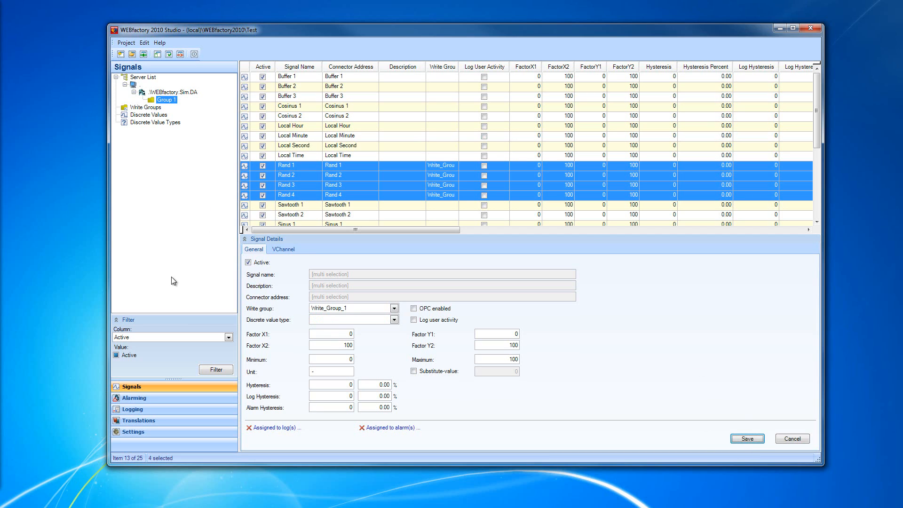
- Return to the User Manager settings and enable Write_Group_1 for AuthorizationGroup1
left_click(141, 432)
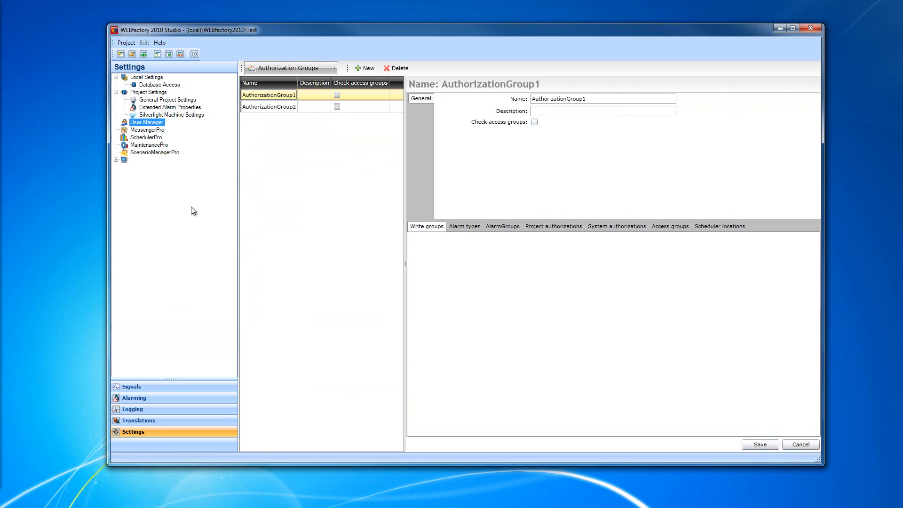
left_click(148, 123)
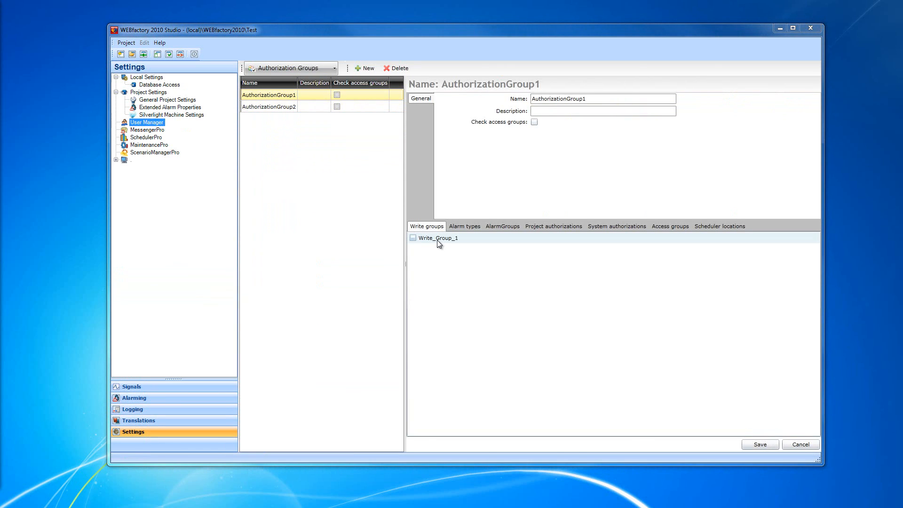
left_click(437, 240)
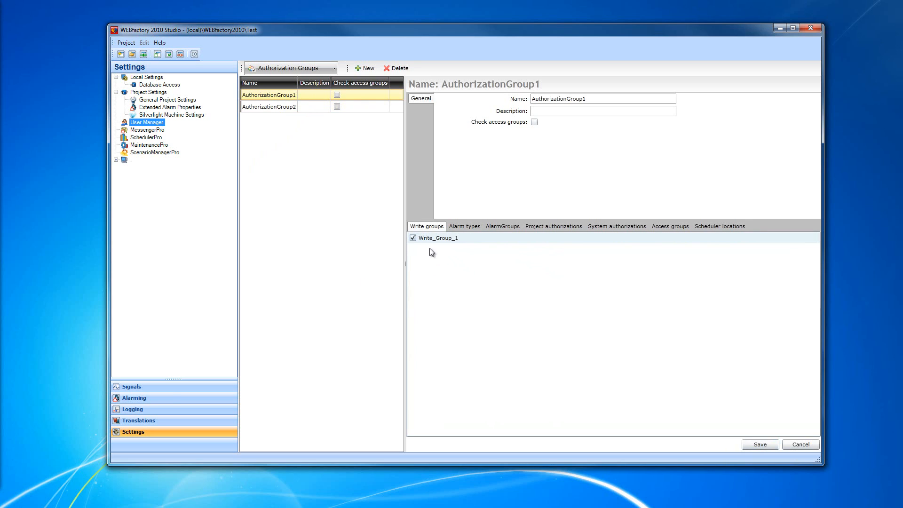
- Review the write group and its signals Rand 1 to Rand 4 in Group 1, and return to the User Manager settings
left_click(134, 387)
left_click(137, 109)
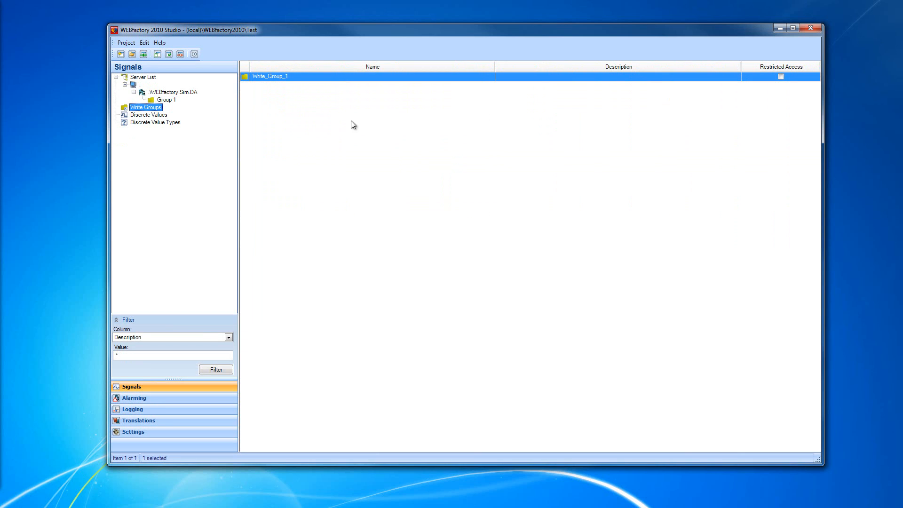
left_click(167, 100)
left_click(295, 166)
left_click(289, 195, "shift")
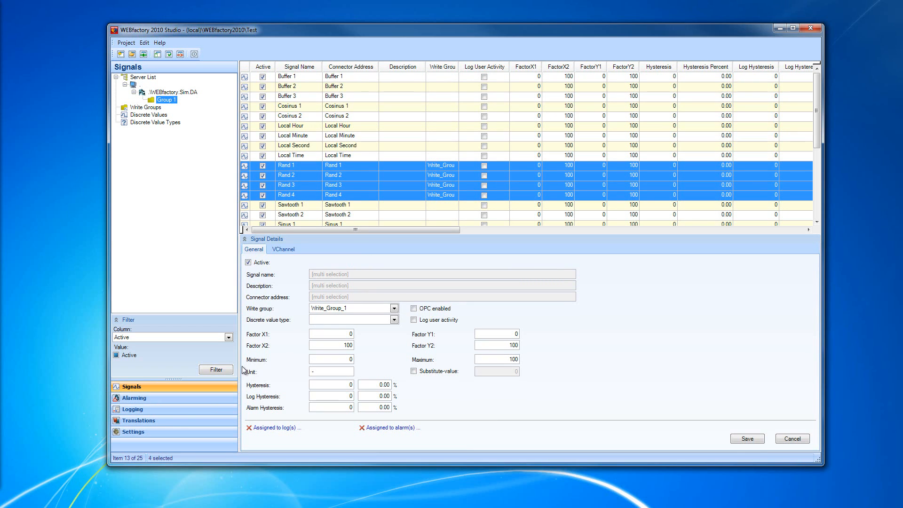
left_click(146, 434)
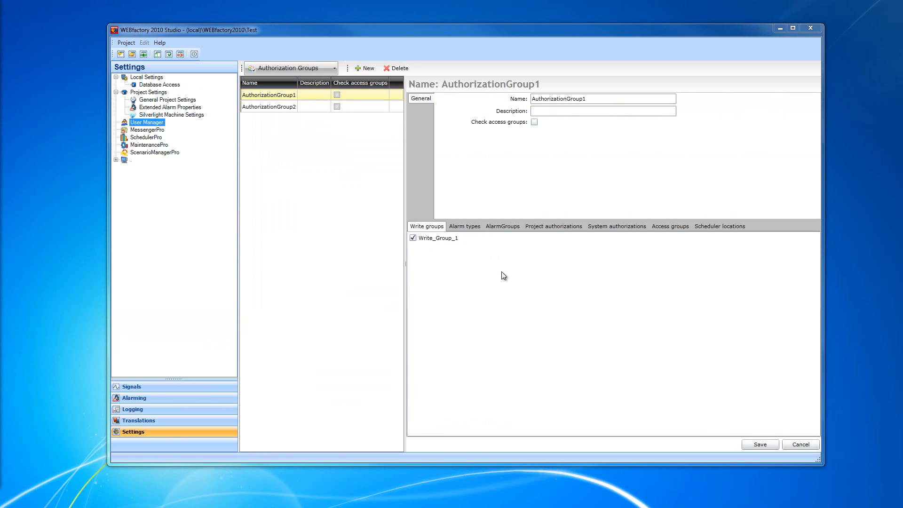
- Enable the alarm type Type1 and the alarm group AlarmGroup1 for AuthorizationGroup1
left_click(468, 227)
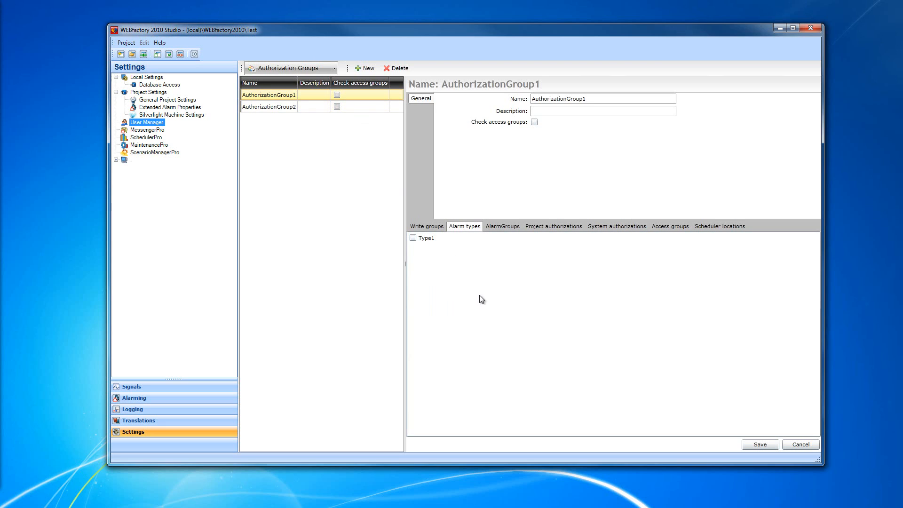
left_click(414, 238)
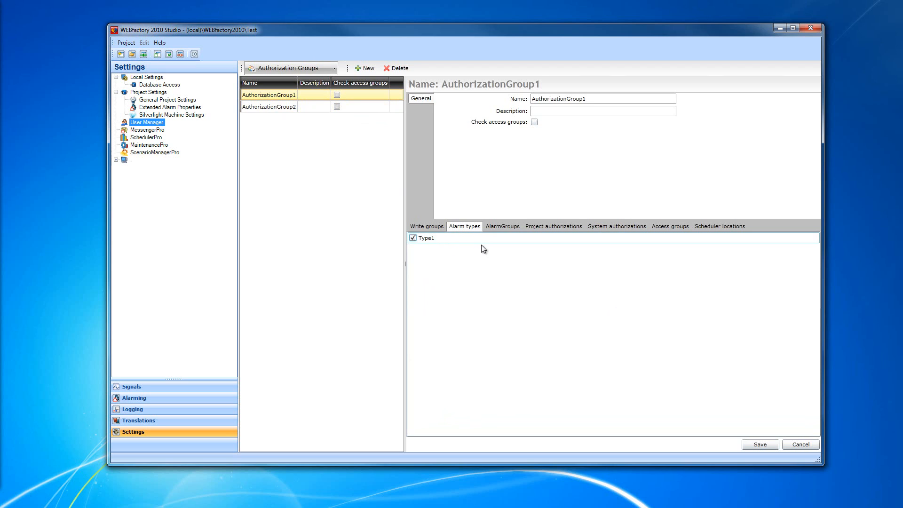
left_click(503, 228)
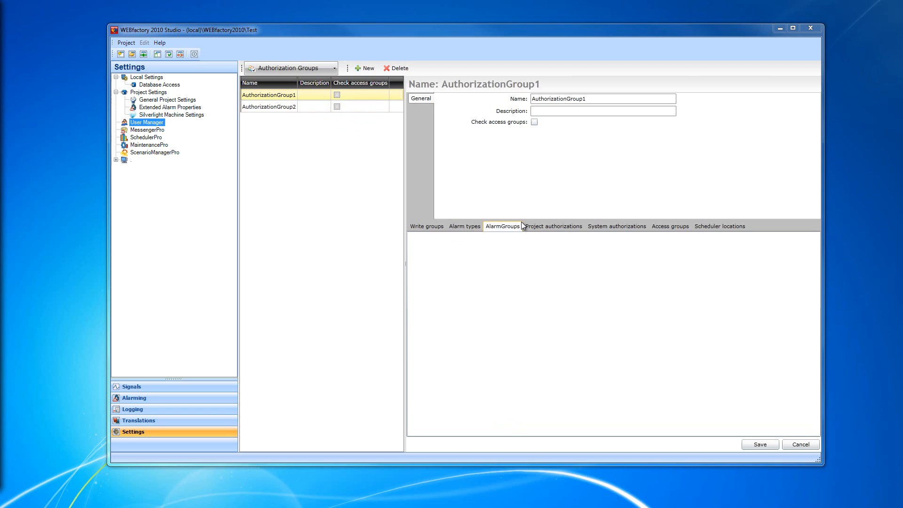
left_click(413, 238)
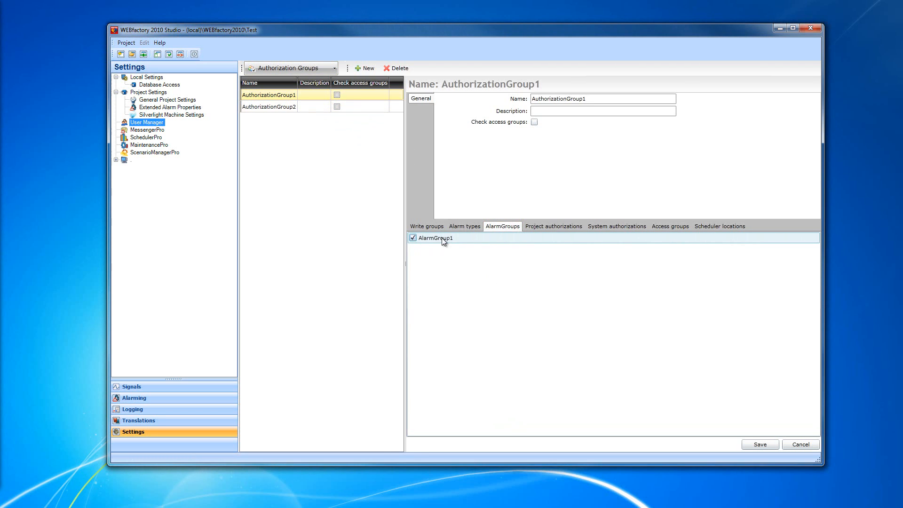
left_click(445, 241)
left_click(429, 238)
- Review the project authorizations, system authorizations and access groups of AuthorizationGroup1
left_click(548, 227)
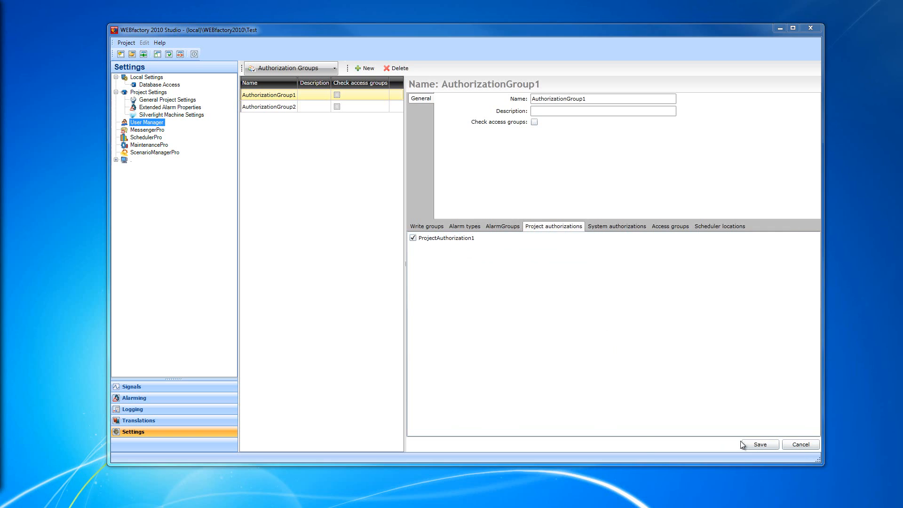
left_click(614, 227)
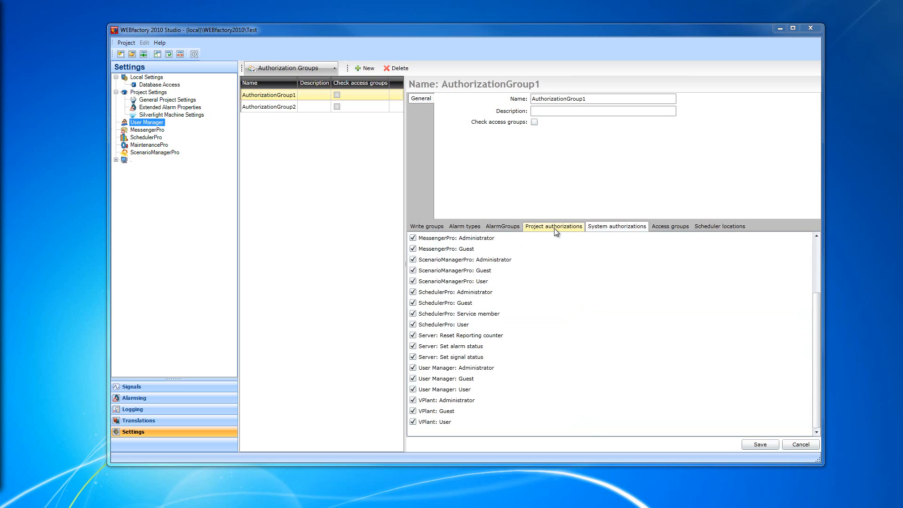
left_click(546, 238)
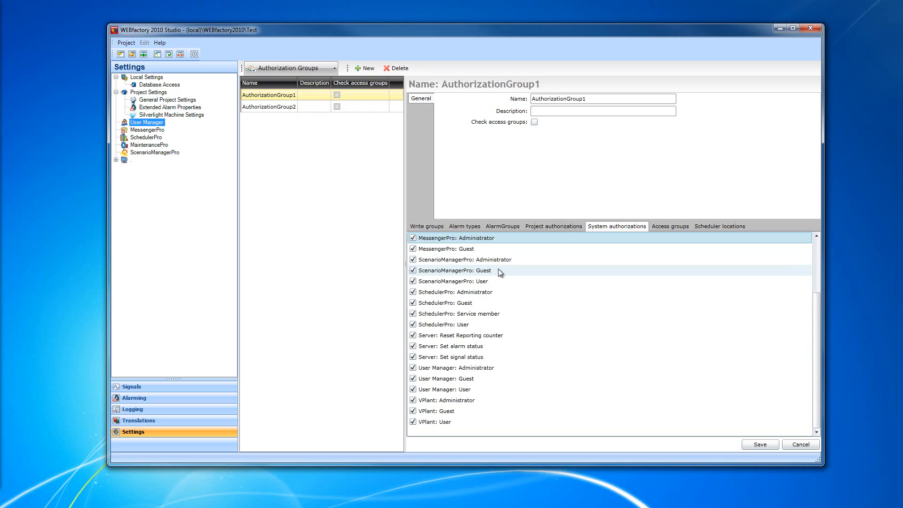
left_click(666, 227)
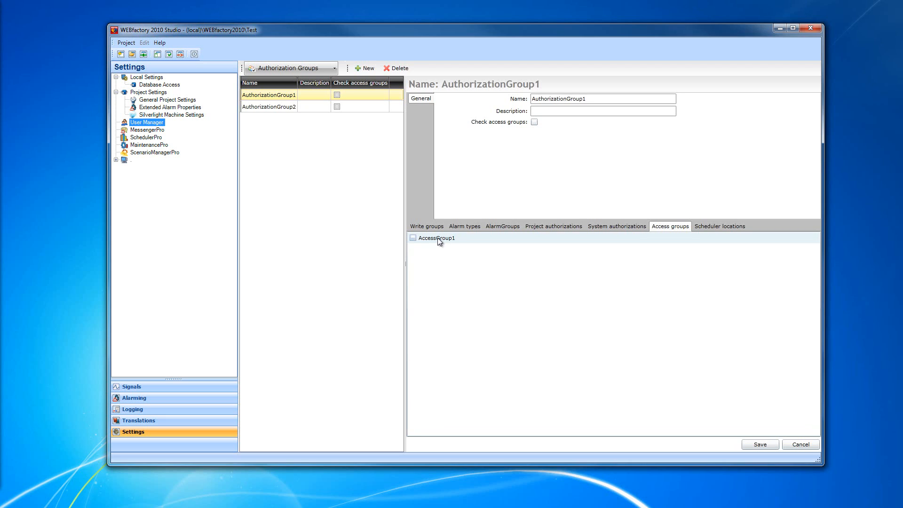
left_click(309, 67)
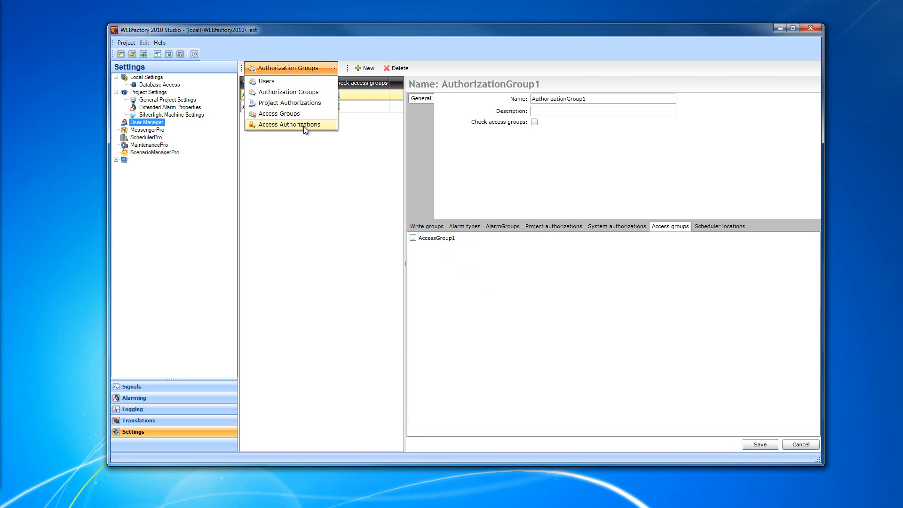
left_click(763, 444)
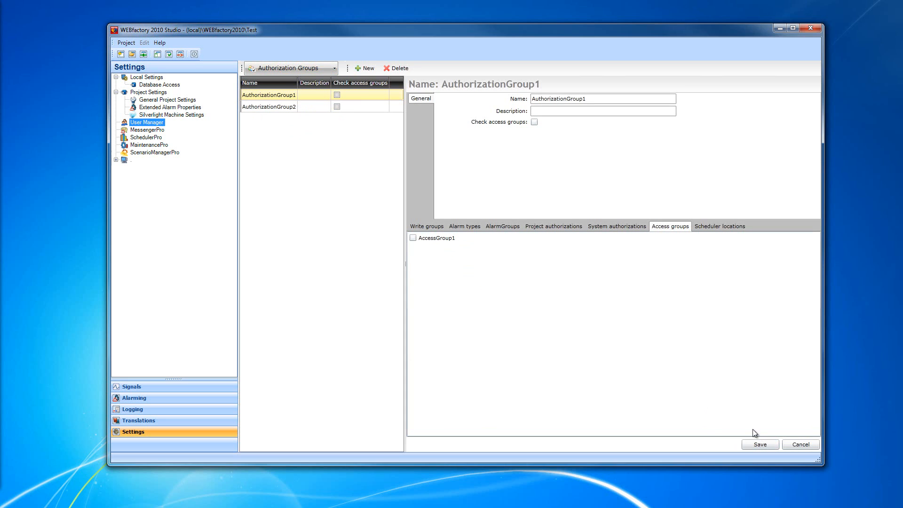
- Switch to Access Authorizations, set AccessAuthorization1's computer name to PC-ONE and save
left_click(315, 69)
left_click(303, 125)
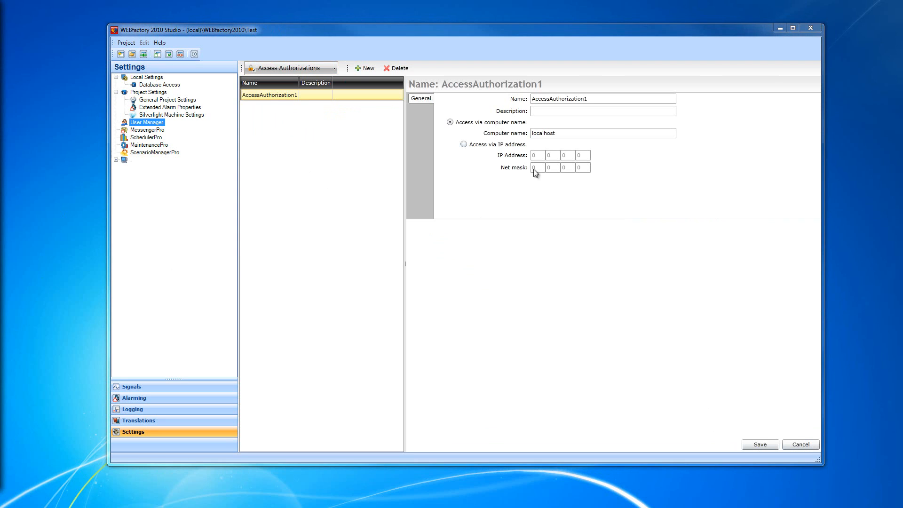
left_click(609, 99)
left_click(541, 111)
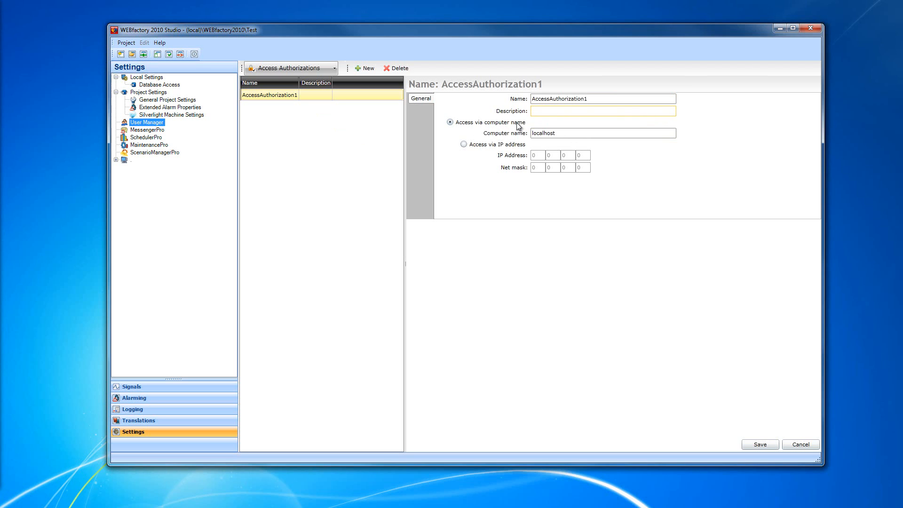
left_click_drag(579, 135, 504, 134)
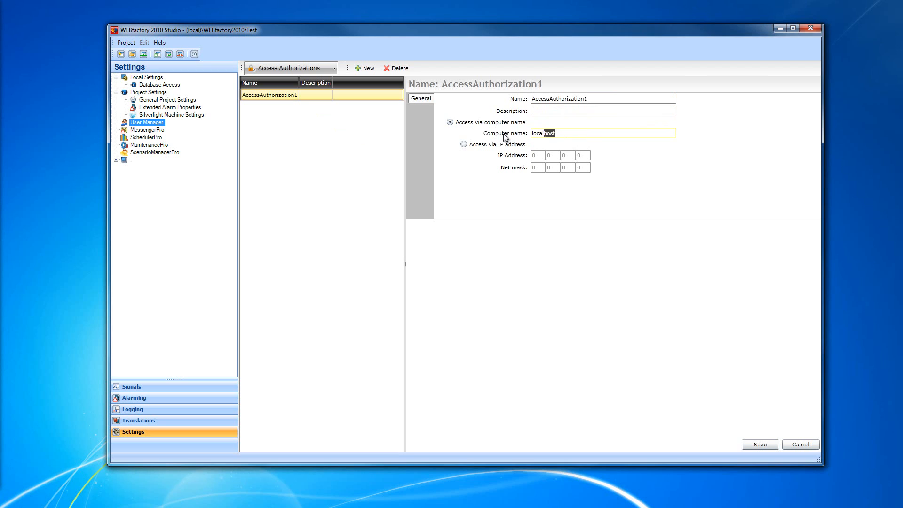
left_click(579, 135)
double_click(611, 136)
type("PC-ONE")
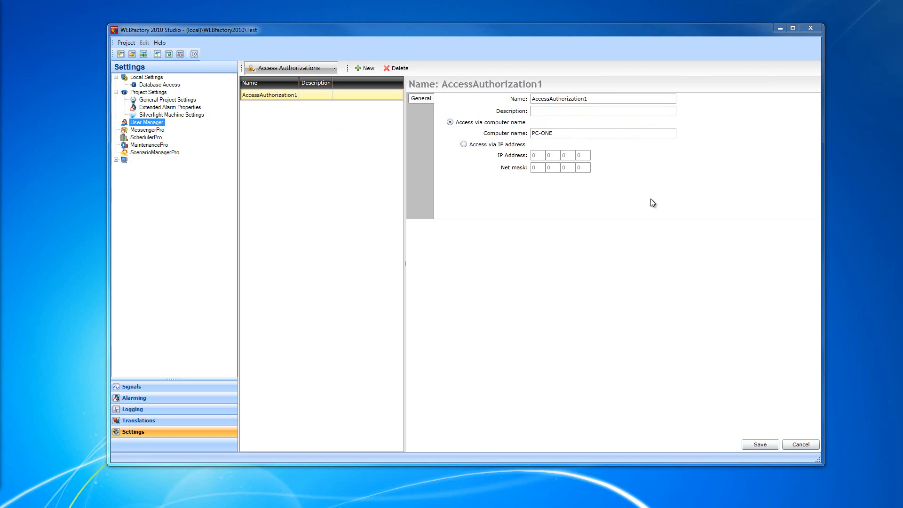
left_click(564, 135)
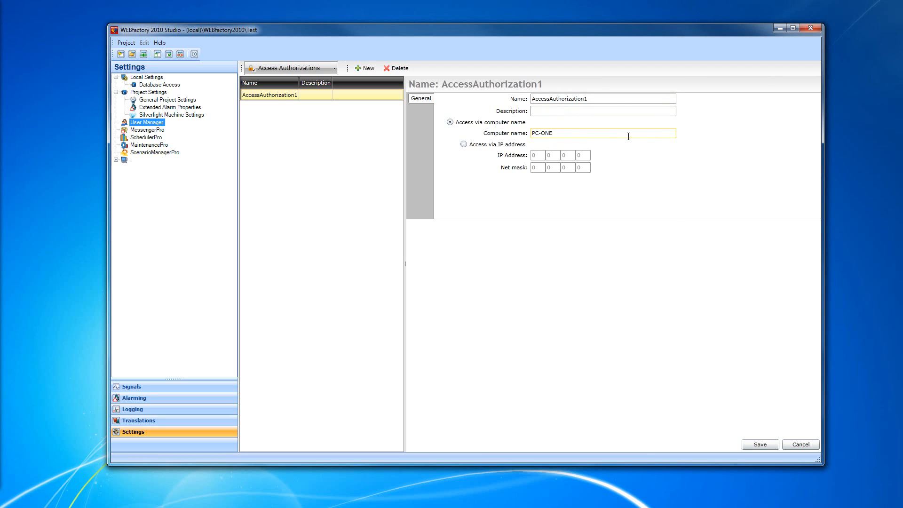
left_click_drag(628, 136, 498, 137)
left_click(758, 443)
- Return to Authorization Groups, enable AccessGroup1 for AuthorizationGroup1 and save
left_click(290, 69)
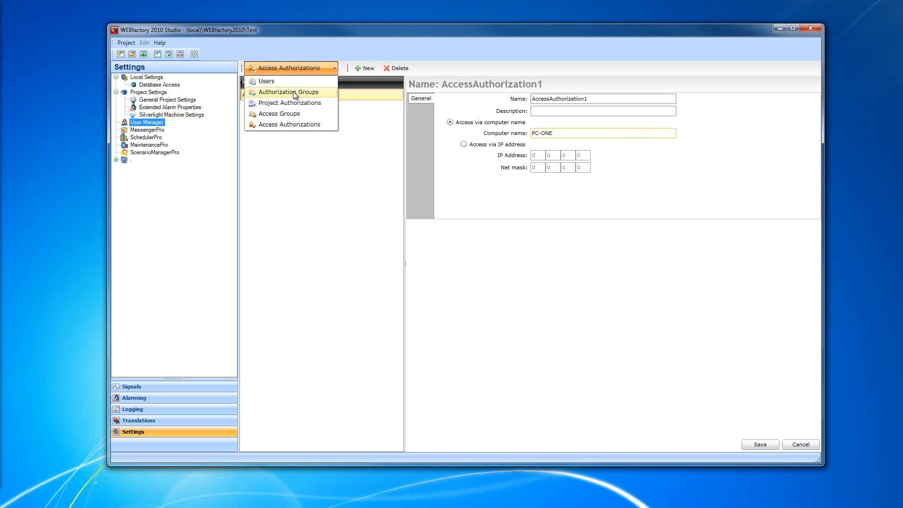
left_click(289, 92)
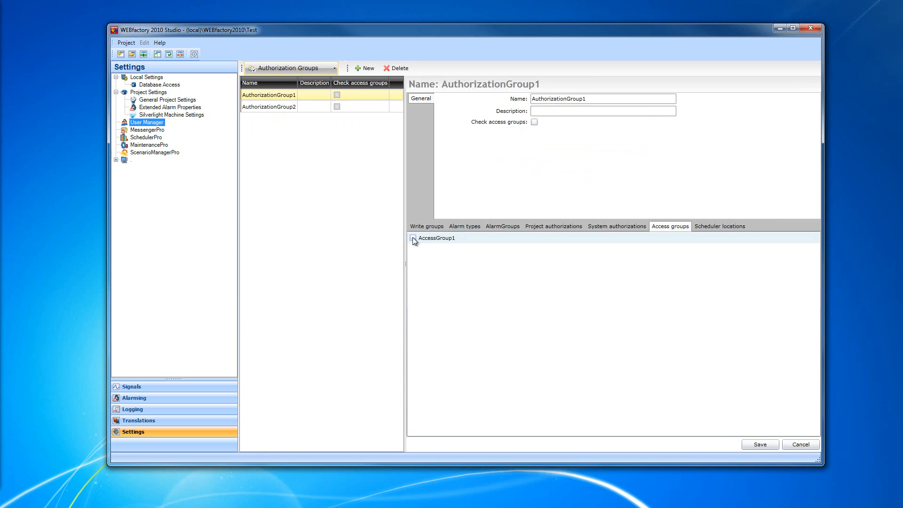
left_click(413, 238)
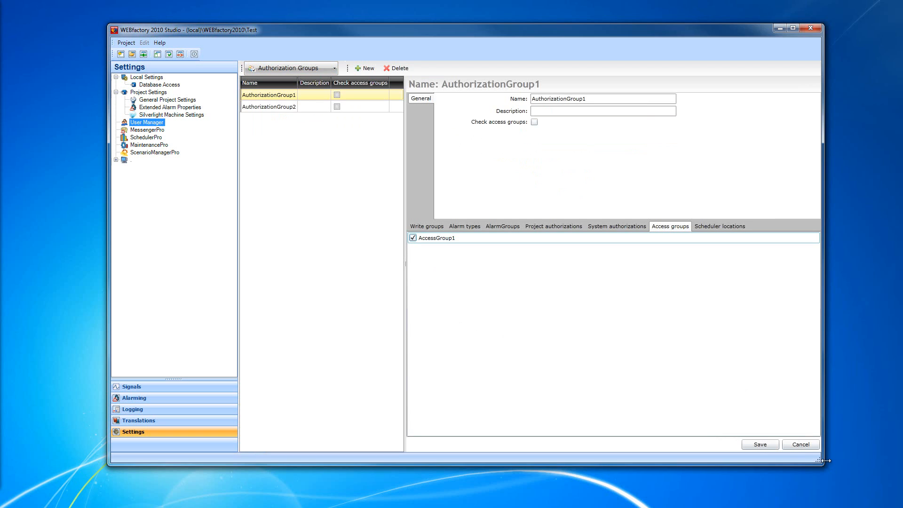
left_click(764, 445)
left_click(759, 445)
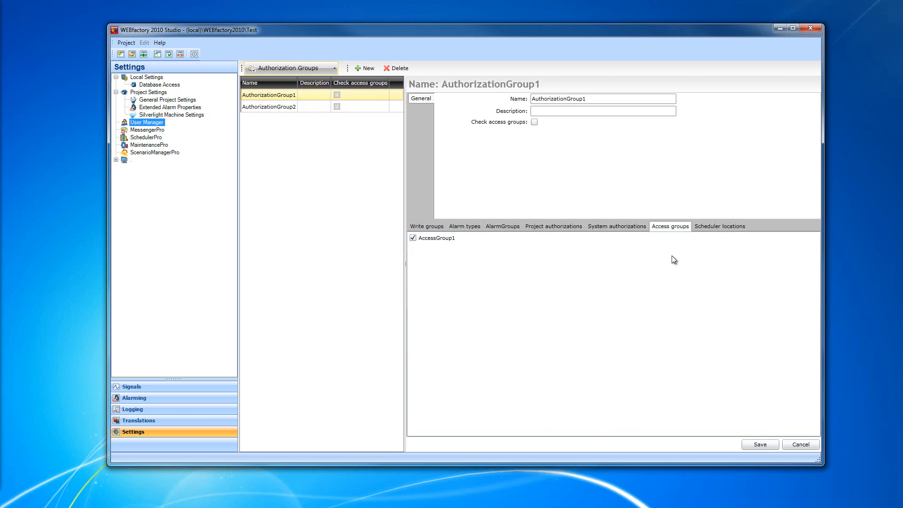
- Review the scheduler locations of AuthorizationGroup1 and the general properties of ProjectAuthorization1
left_click(713, 229)
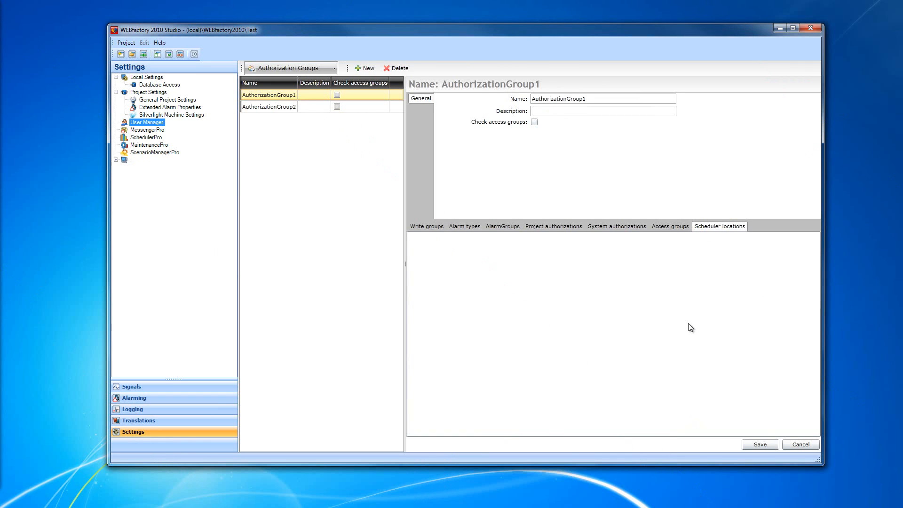
left_click(314, 70)
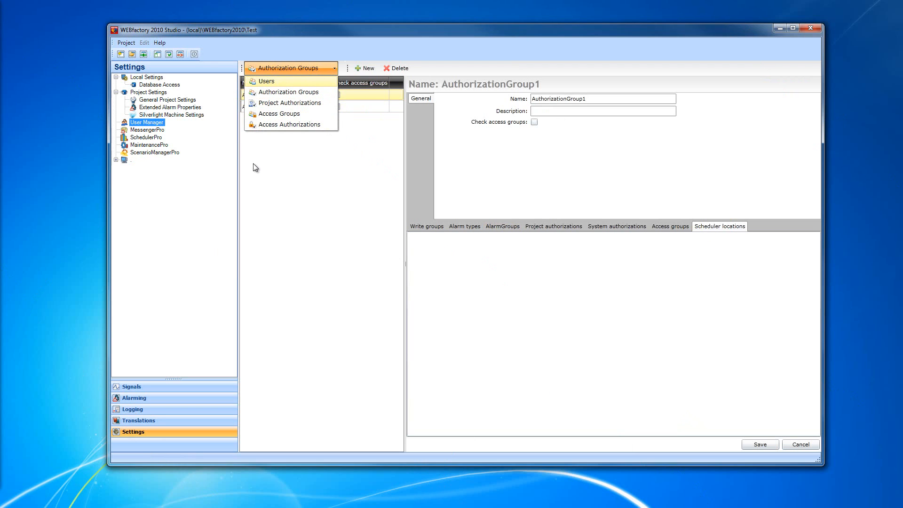
left_click(312, 103)
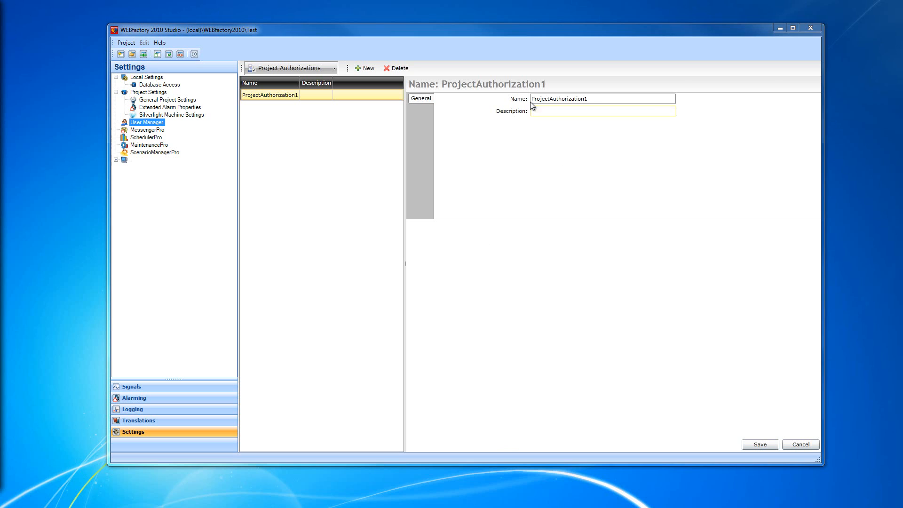
double_click(598, 98)
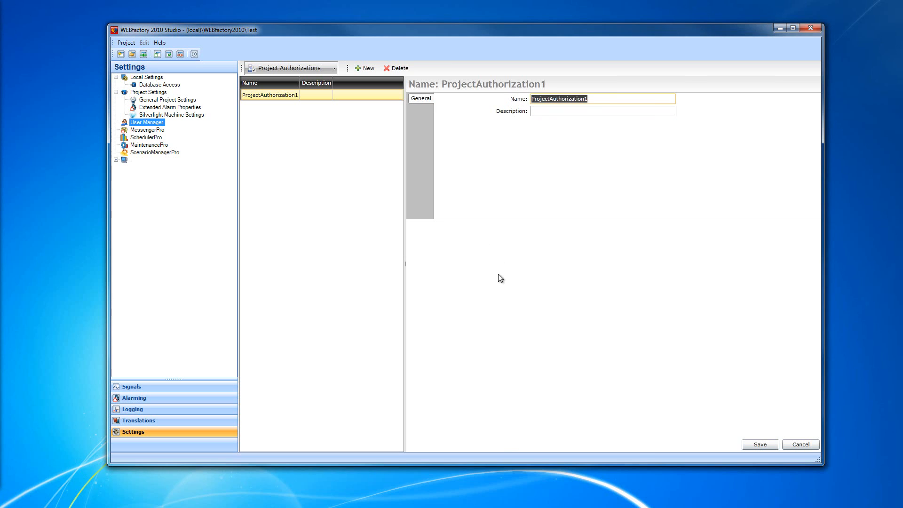
- Add and save a second access group, and enable the access right AccessAuthorization1 for AccessGroup1
left_click(302, 69)
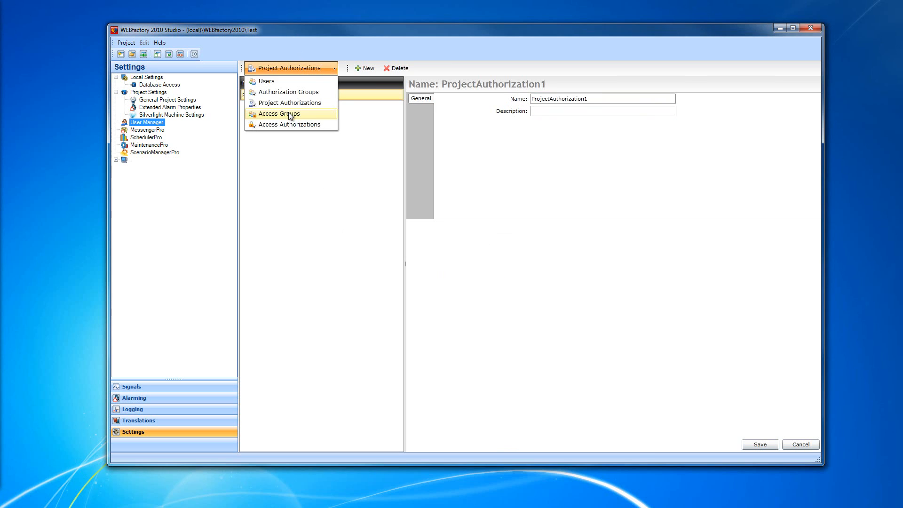
left_click(295, 117)
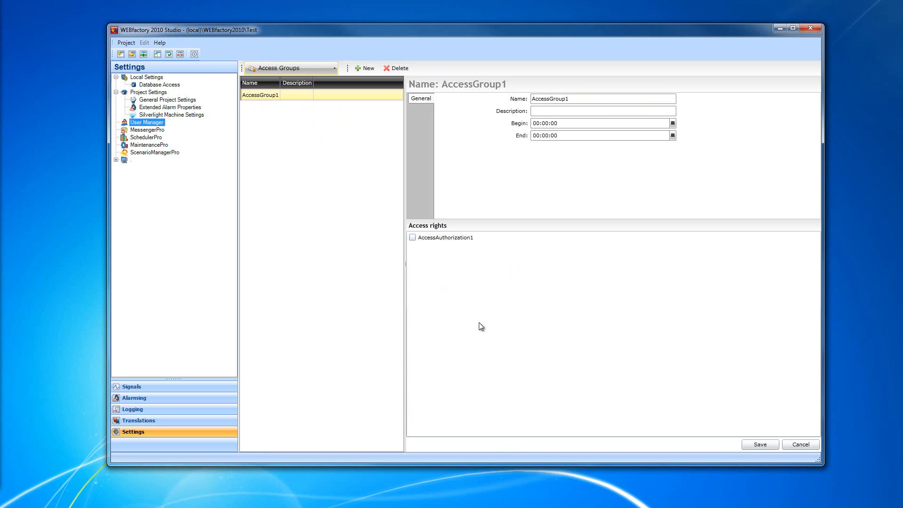
left_click(366, 69)
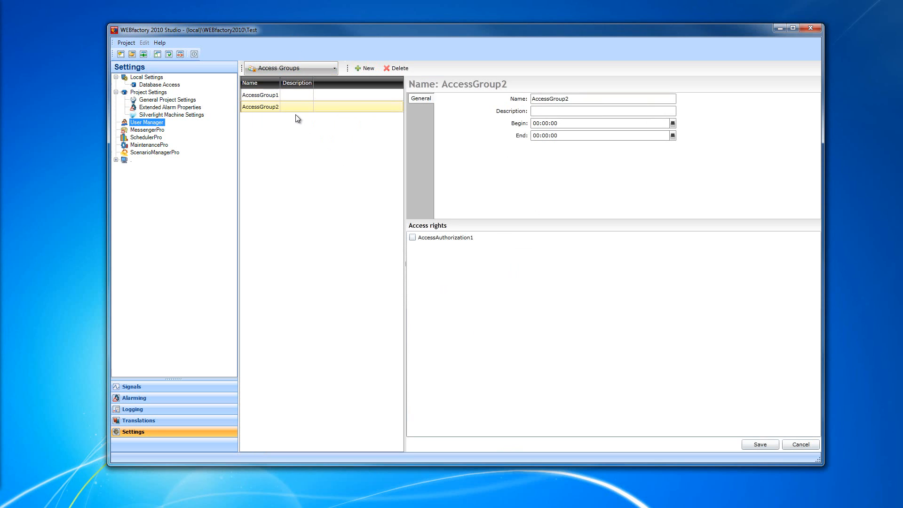
left_click(278, 97)
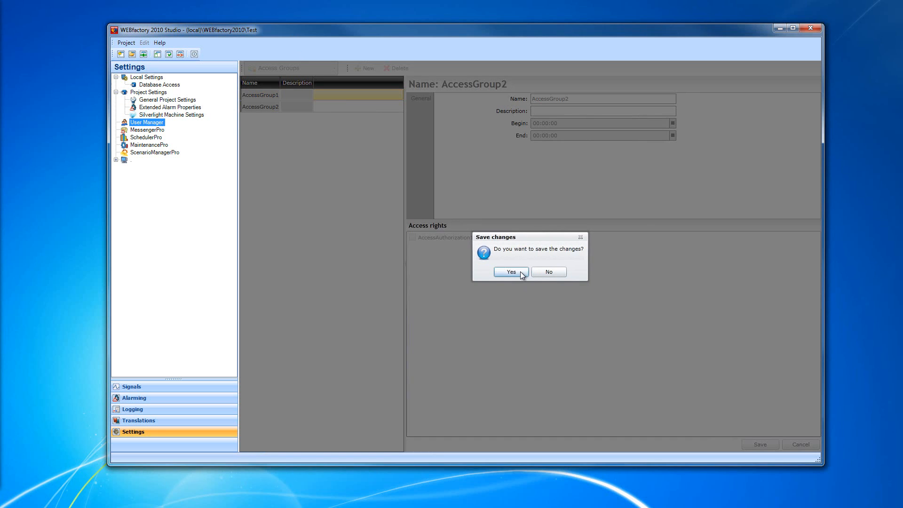
left_click(522, 274)
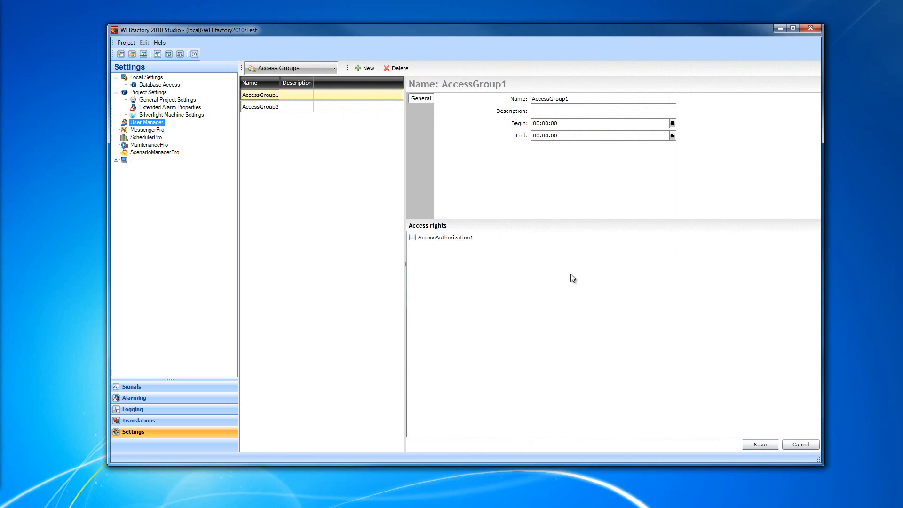
left_click(413, 237)
- Switch to Access Authorizations and add a second access authorization that uses access via IP address
left_click(306, 68)
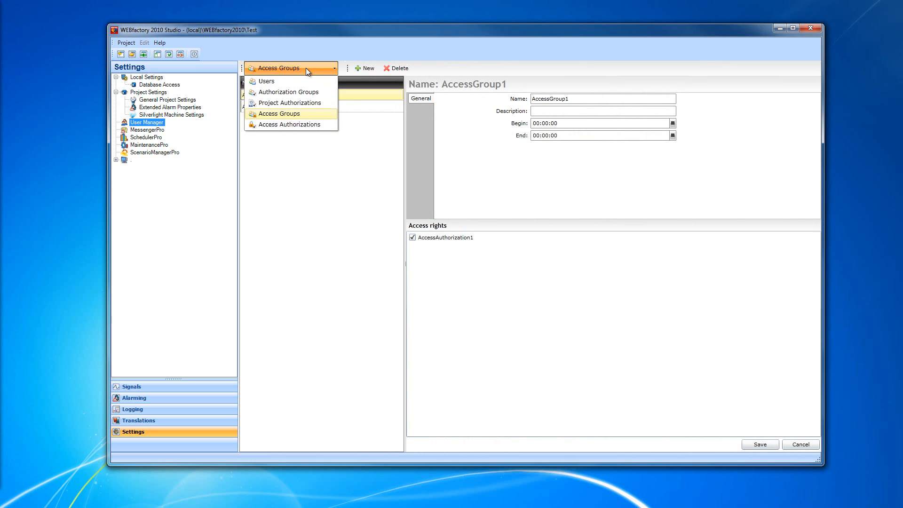
left_click(292, 125)
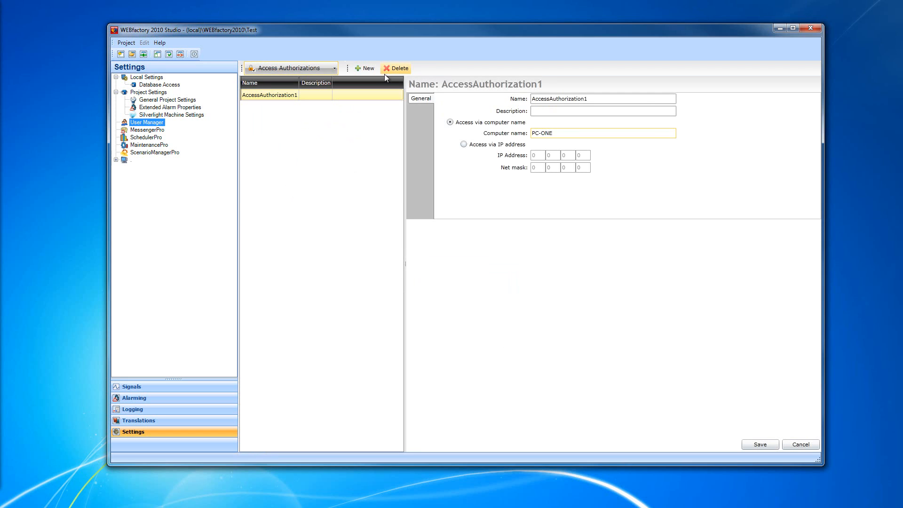
left_click(365, 69)
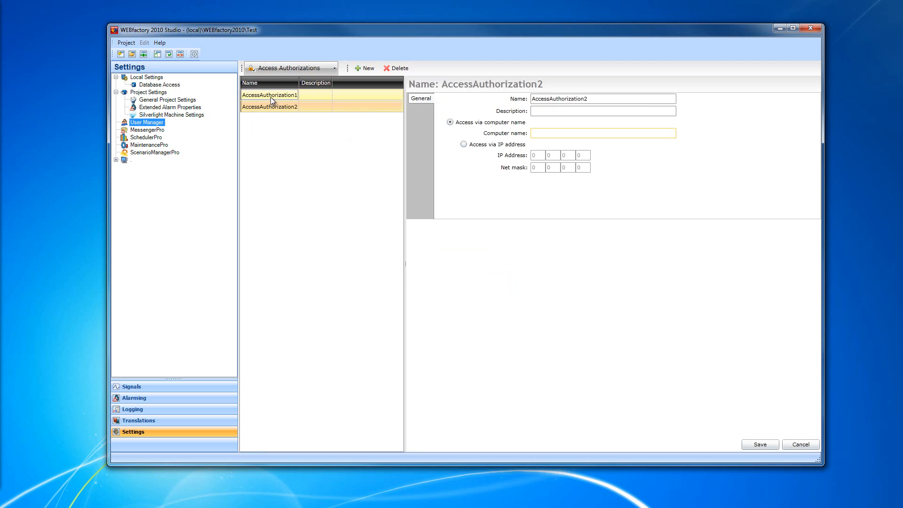
left_click(280, 107)
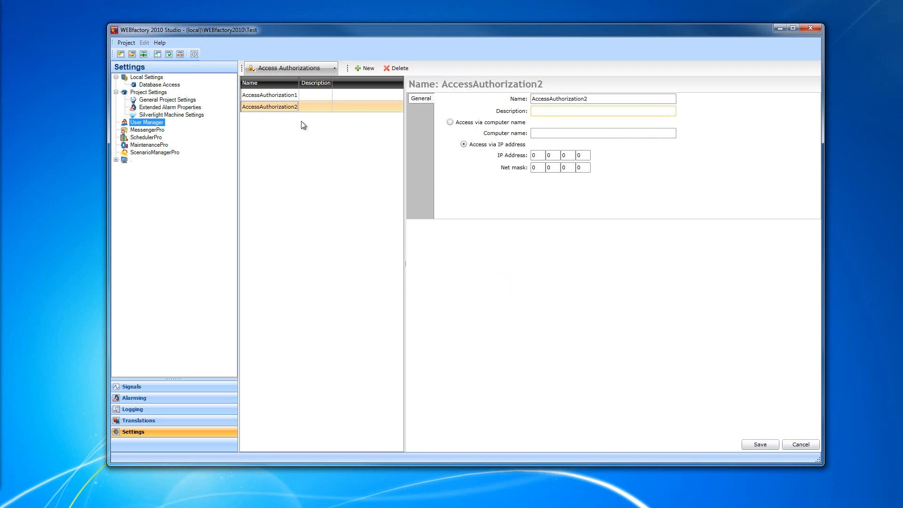
- Review the computer name used for access in AccessAuthorization1
left_click(284, 95)
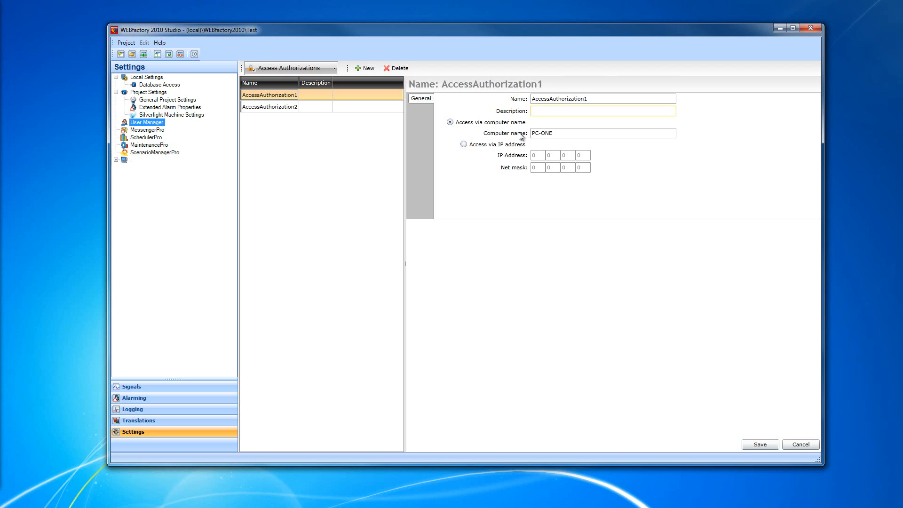
left_click(554, 133)
left_click_drag(604, 133, 502, 127)
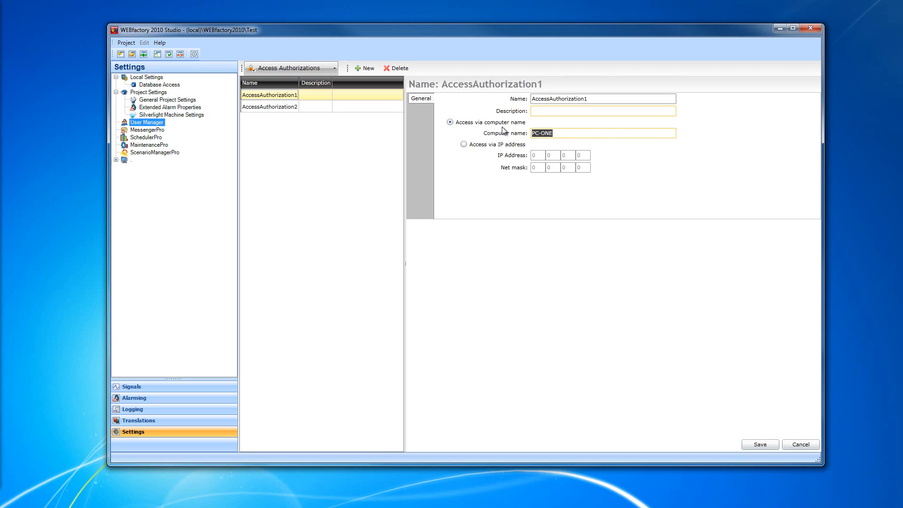
left_click(561, 134)
- Go through the IP address fields of AccessAuthorization2 and save the authorization
left_click(275, 108)
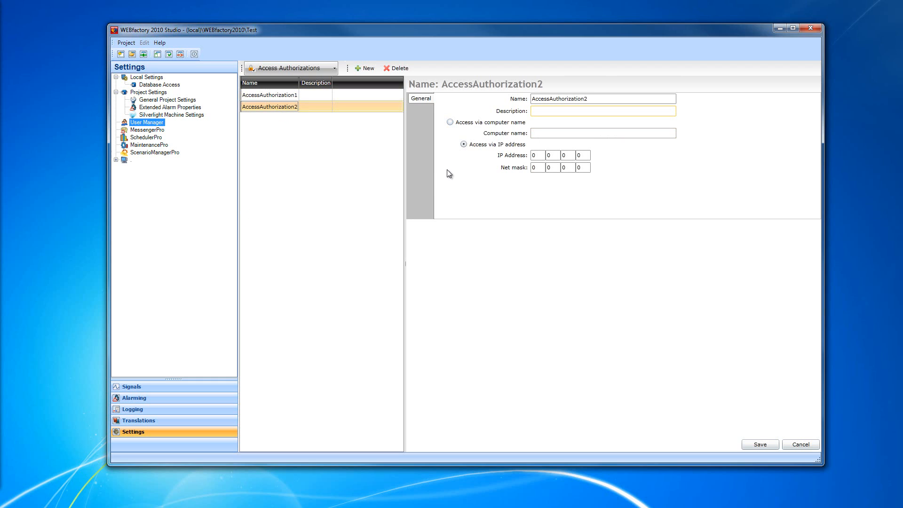
left_click(534, 155)
left_click_drag(587, 156, 538, 157)
double_click(542, 155)
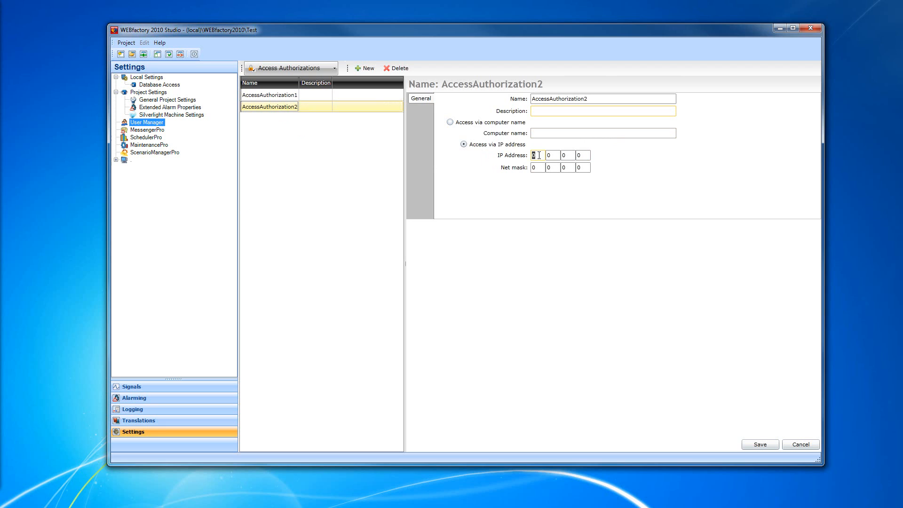
double_click(555, 155)
double_click(571, 156)
double_click(586, 155)
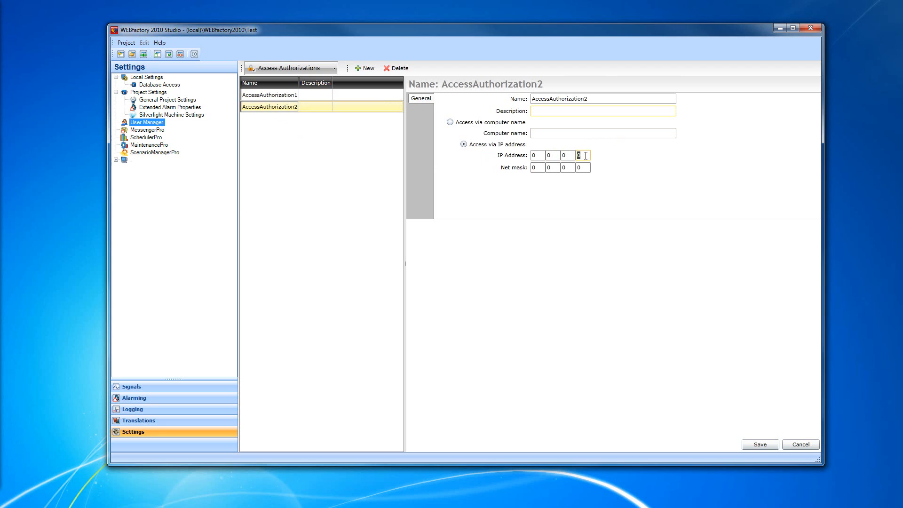
left_click(768, 444)
- Add a third access authorization to the Access Authorizations list
left_click(332, 69)
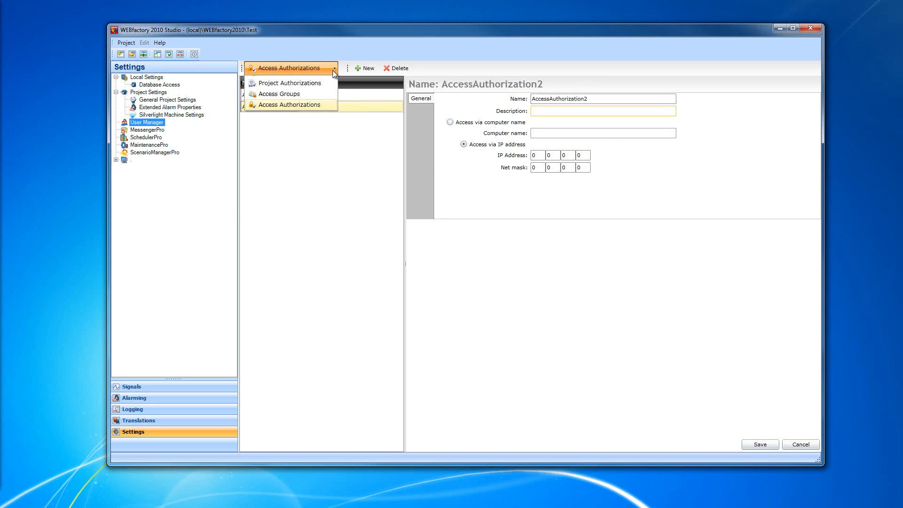
left_click(341, 211)
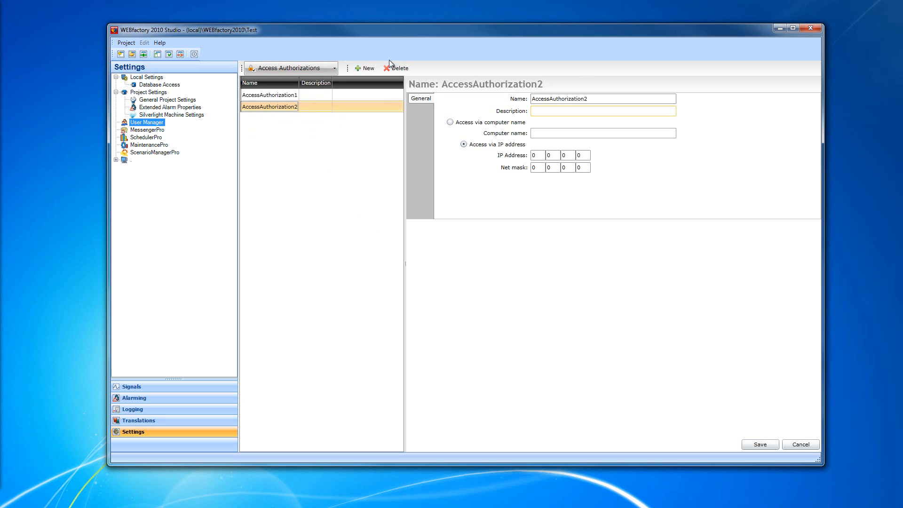
left_click(367, 69)
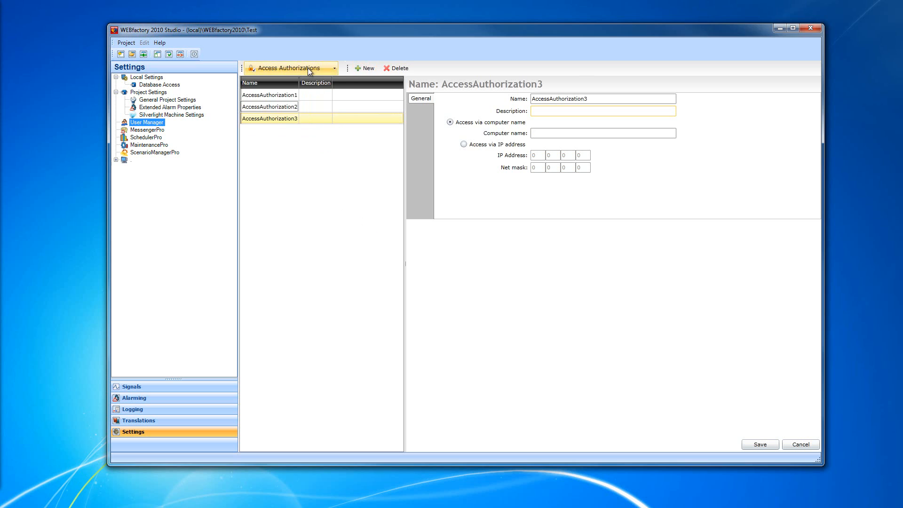
- Return to Users and add a new WEBfactory user
left_click(308, 67)
left_click(301, 80)
left_click(378, 69)
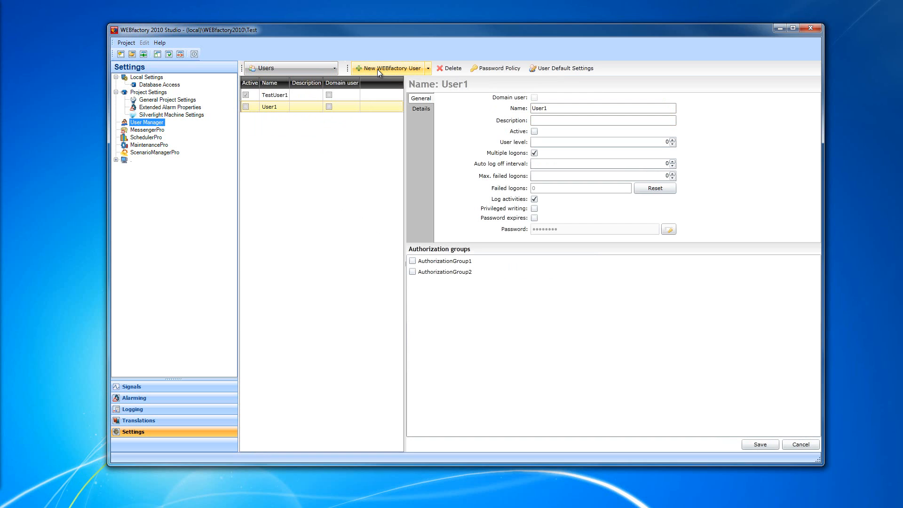